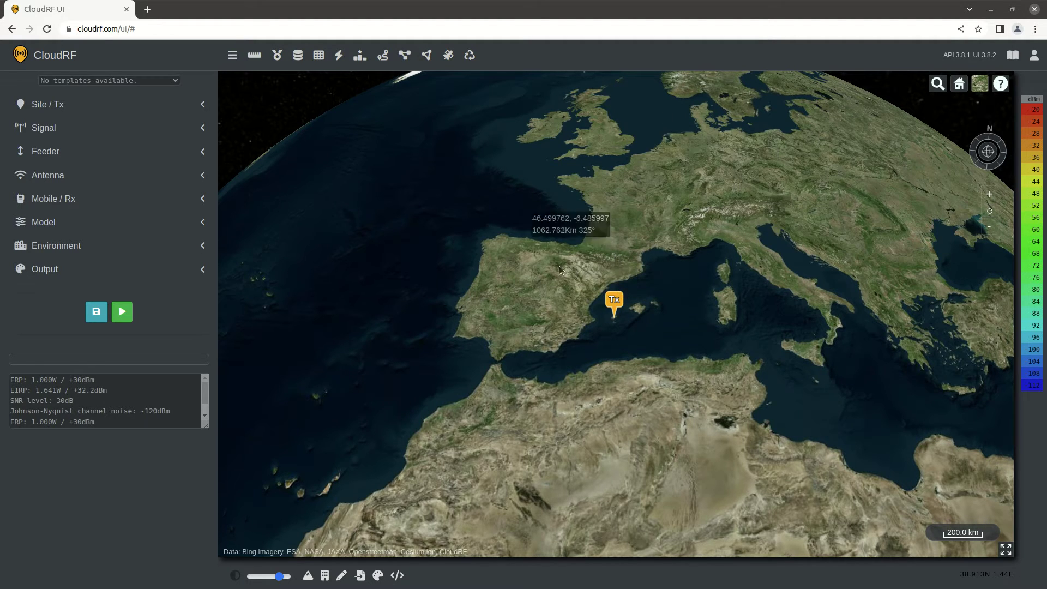
- Examine the globe around the transmitter and consult the mouse navigation help
{"action": "scroll", "coordinate": [602, 279], "scroll_direction": "down", "scroll_amount": 5}
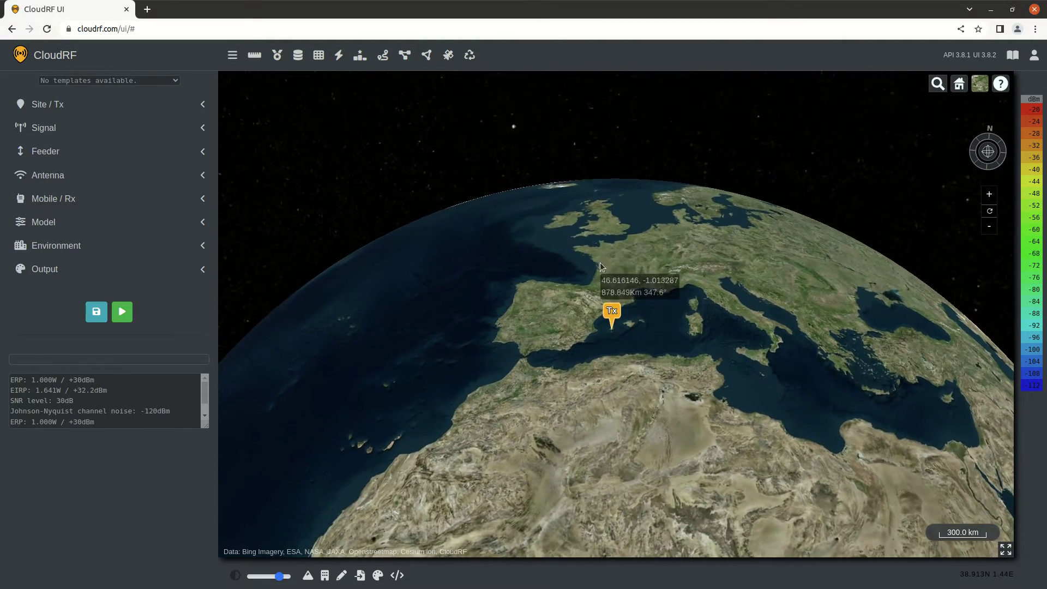
{"action": "scroll", "coordinate": [599, 286], "scroll_direction": "down", "scroll_amount": 2}
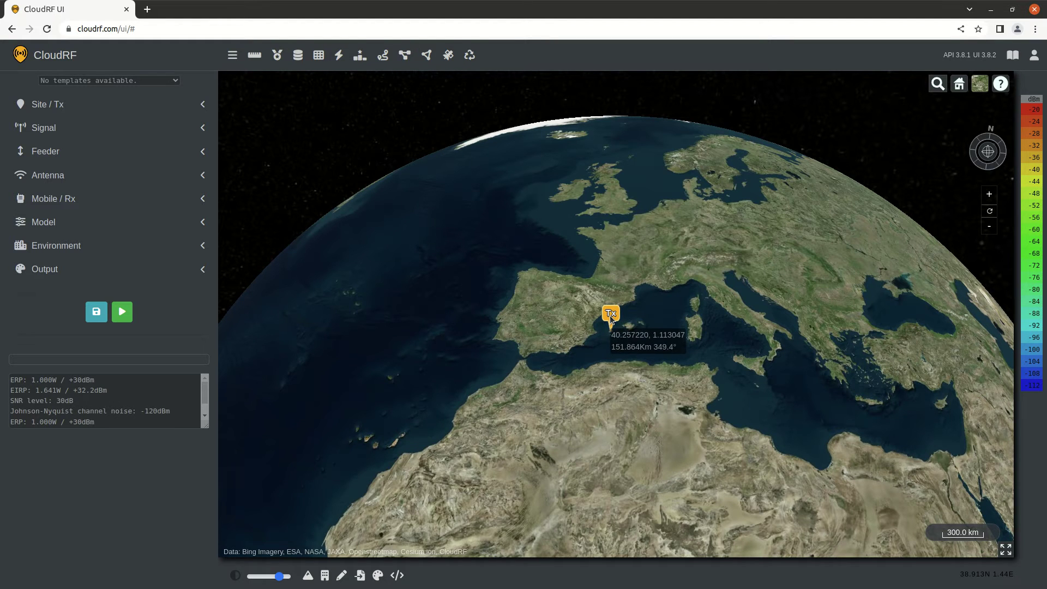
{"action": "scroll", "coordinate": [611, 326], "scroll_direction": "up", "scroll_amount": 5}
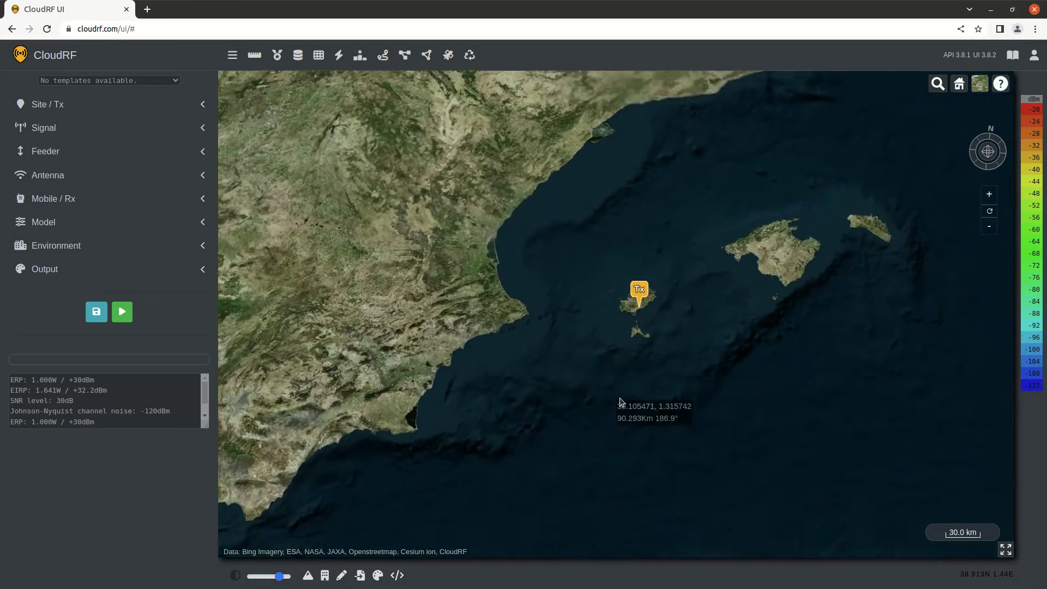
{"action": "scroll", "coordinate": [623, 395], "scroll_direction": "down", "scroll_amount": 5}
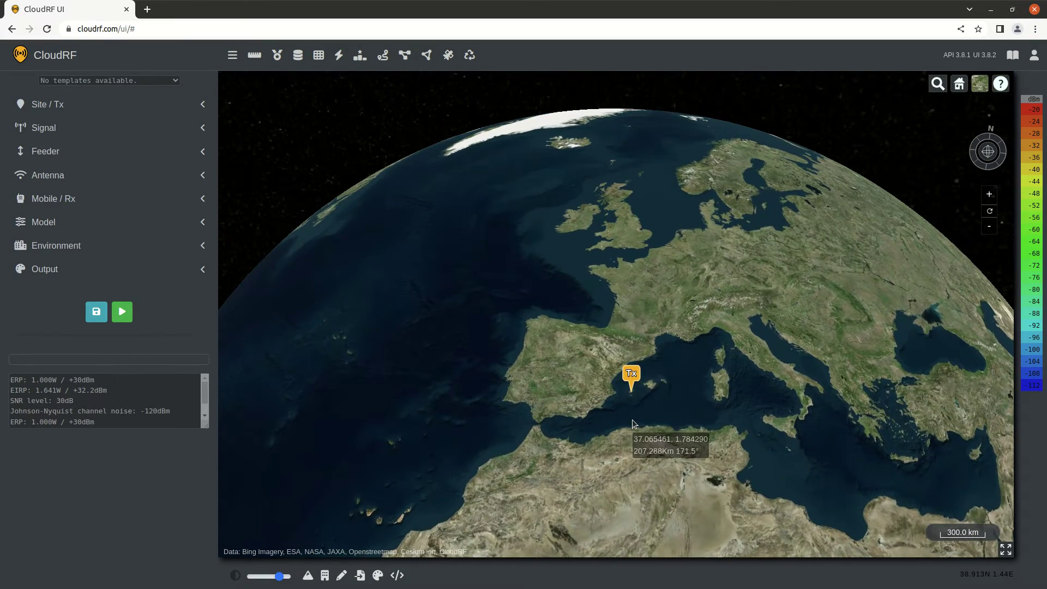
{"action": "left_click_drag", "start_coordinate": [630, 419], "coordinate": [629, 404]}
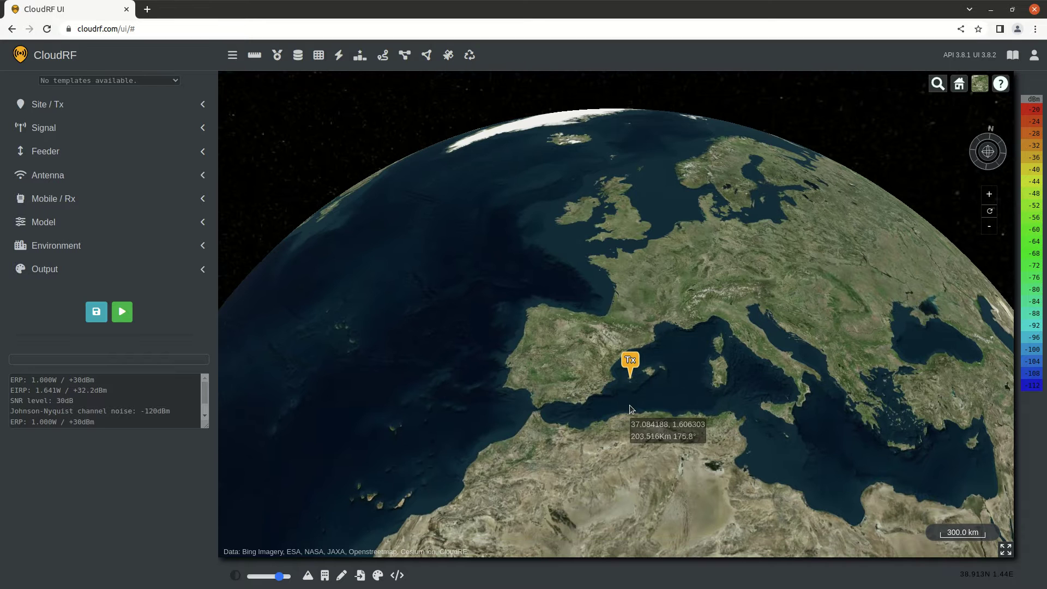
{"action": "left_click", "coordinate": [1002, 87]}
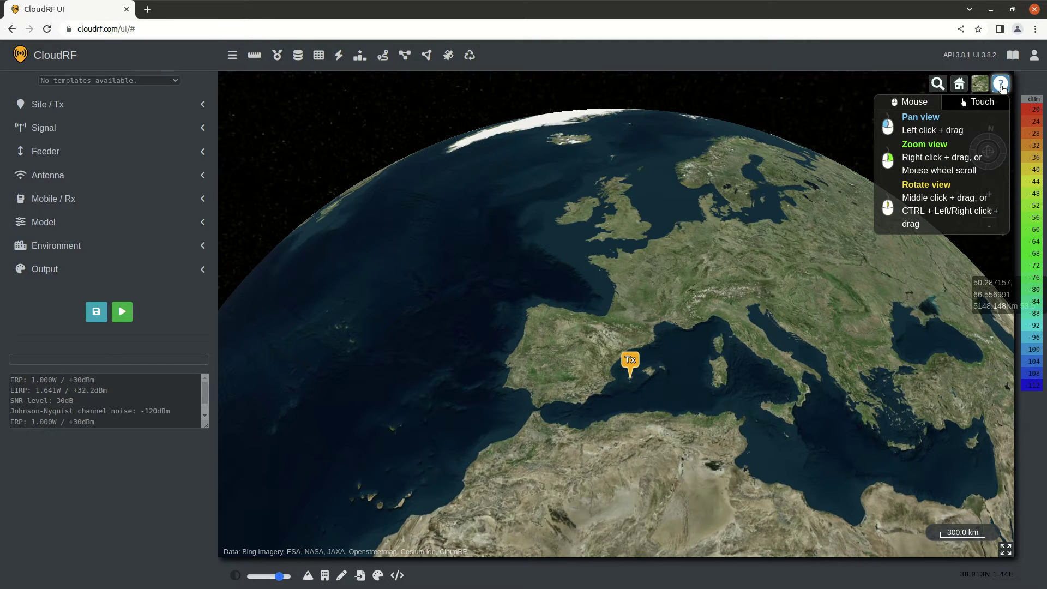
{"action": "left_click", "coordinate": [1002, 87]}
- Place the transmitter on the pier in the Ibiza harbour at latitude 38.913645, longitude 1.439653
{"action": "scroll", "coordinate": [617, 380], "scroll_direction": "up", "scroll_amount": 3}
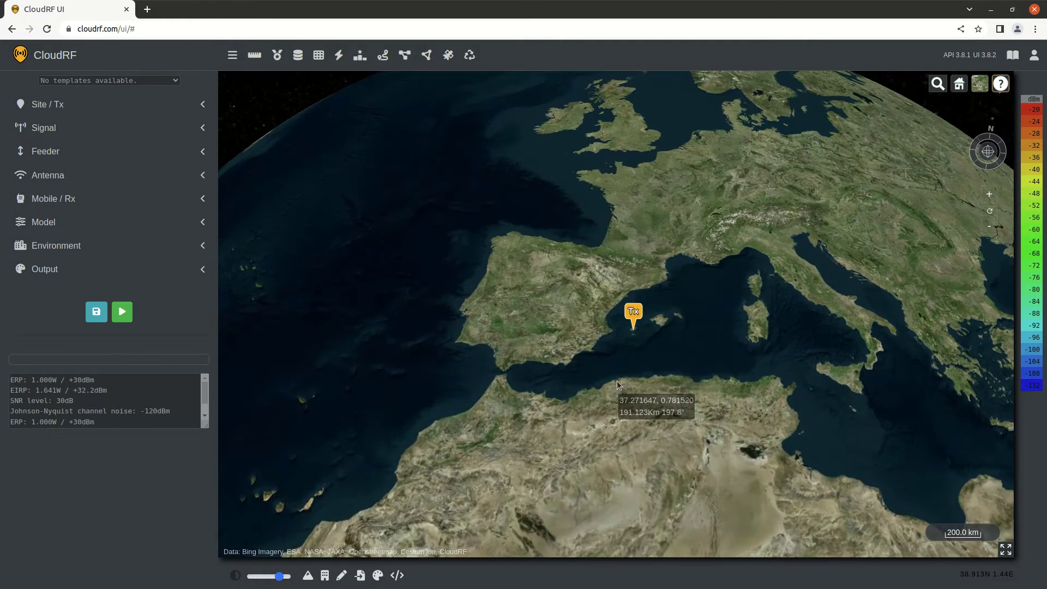
{"action": "mouse_move", "coordinate": [639, 337]}
{"action": "left_mouse_down"}
{"action": "mouse_move", "coordinate": [644, 414]}
{"action": "mouse_move", "coordinate": [554, 347]}
{"action": "mouse_move", "coordinate": [564, 352]}
{"action": "left_mouse_up"}
{"action": "middle_click_drag", "start_coordinate": [567, 353], "coordinate": [554, 300]}
{"action": "scroll", "coordinate": [524, 476], "scroll_direction": "down", "scroll_amount": 5}
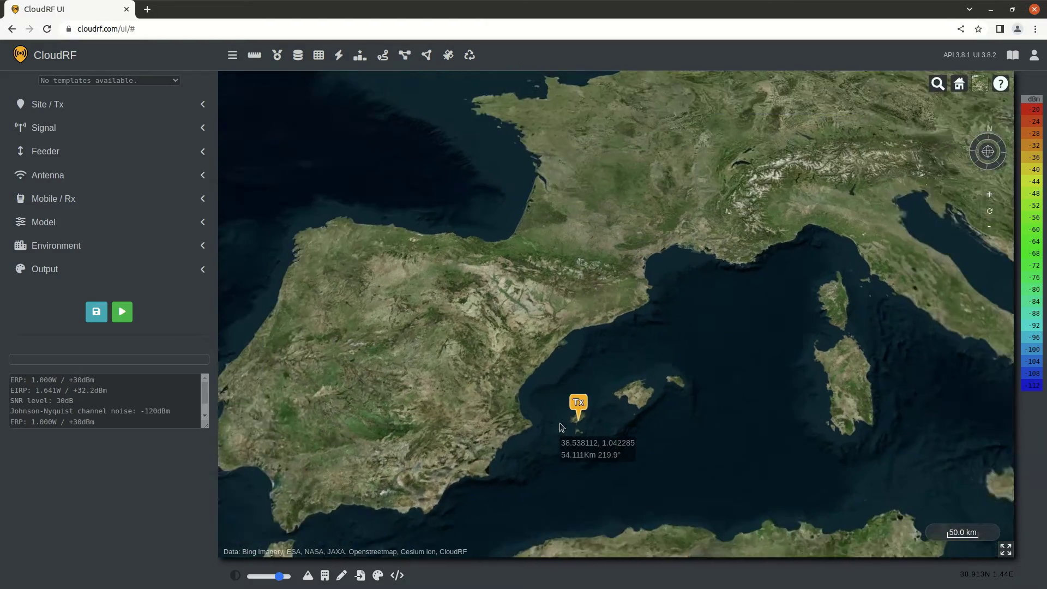
{"action": "scroll", "coordinate": [563, 419], "scroll_direction": "up", "scroll_amount": 10}
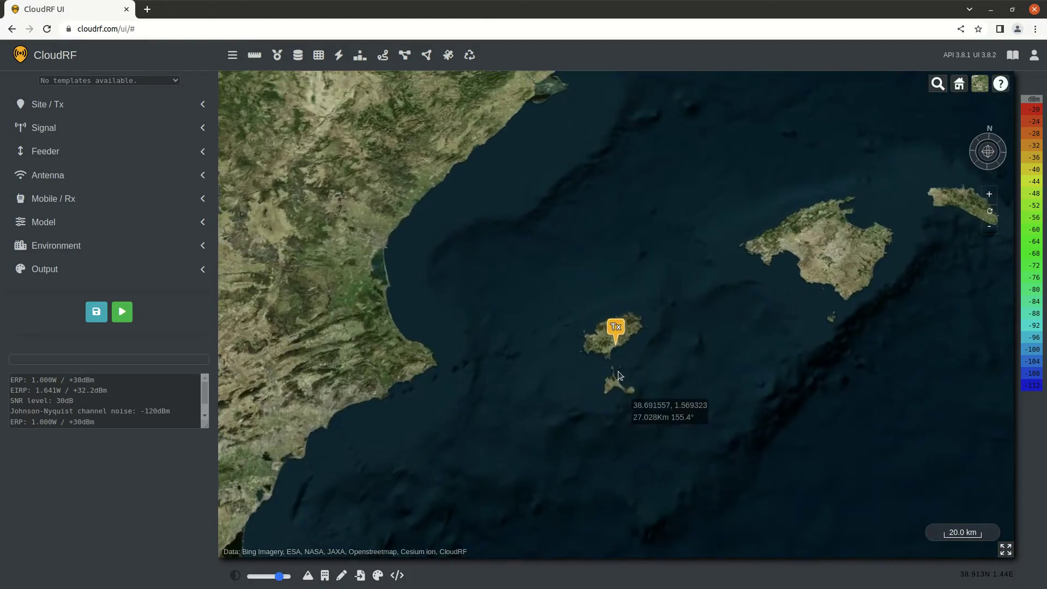
{"action": "scroll", "coordinate": [625, 325], "scroll_direction": "up", "scroll_amount": 3}
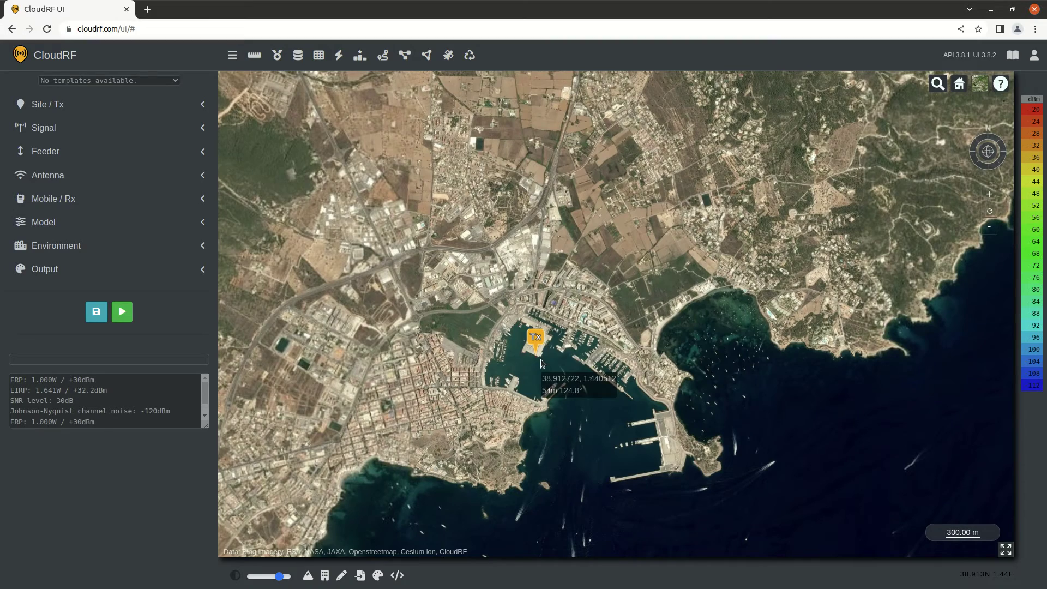
{"action": "left_click", "coordinate": [531, 347]}
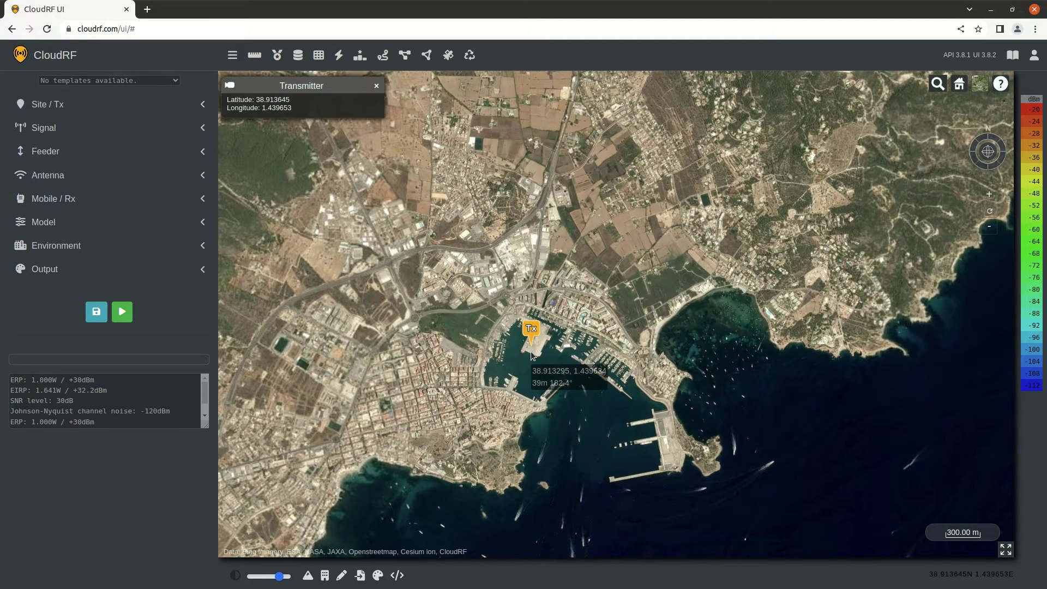
- Nudge the transmitter east and south to latitude 38.901873, longitude 1.469083, and dismiss its coordinate details
{"action": "key", "text": "Right"}
{"action": "key", "text": "Right"}
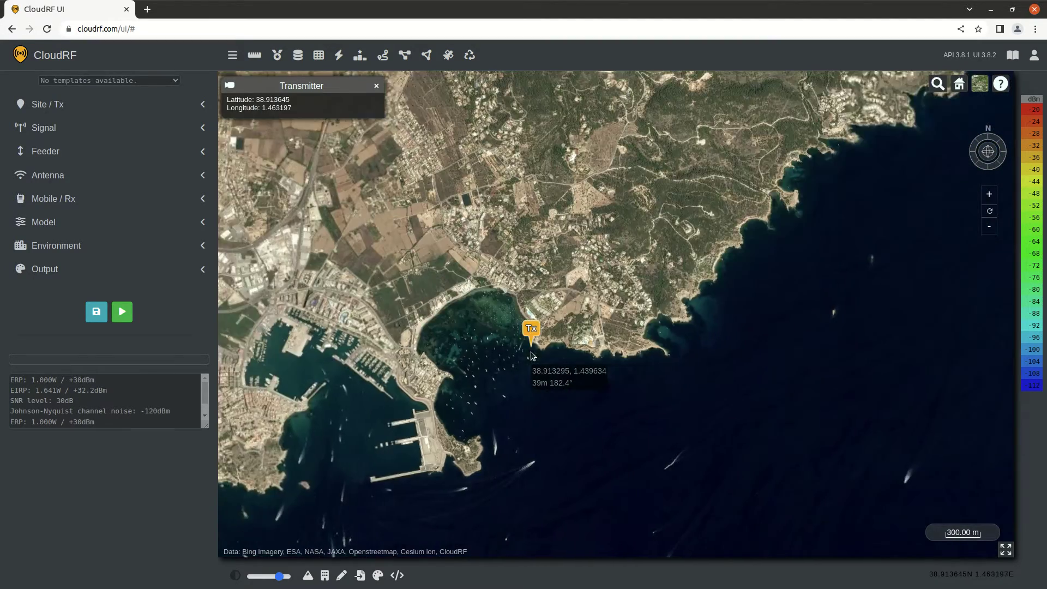
{"action": "key", "text": "Down"}
{"action": "key", "text": "Down"}
{"action": "key", "text": "Right"}
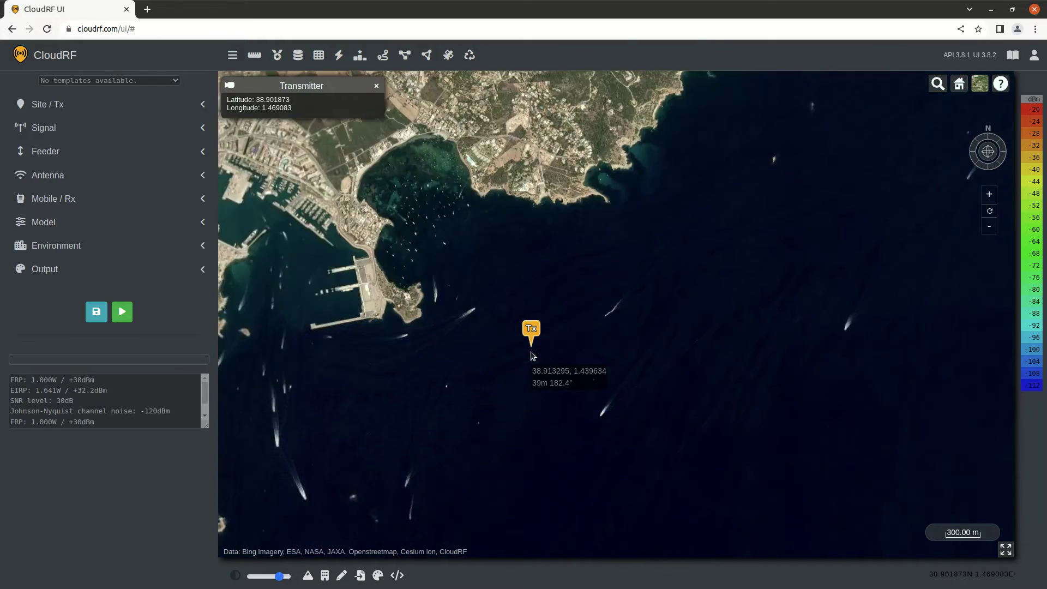
{"action": "left_click", "coordinate": [376, 86]}
- Move the transmitter from the sea back onto the harbour pier at latitude 38.913326, longitude 1.439927
{"action": "scroll", "coordinate": [507, 229], "scroll_direction": "down", "scroll_amount": 3}
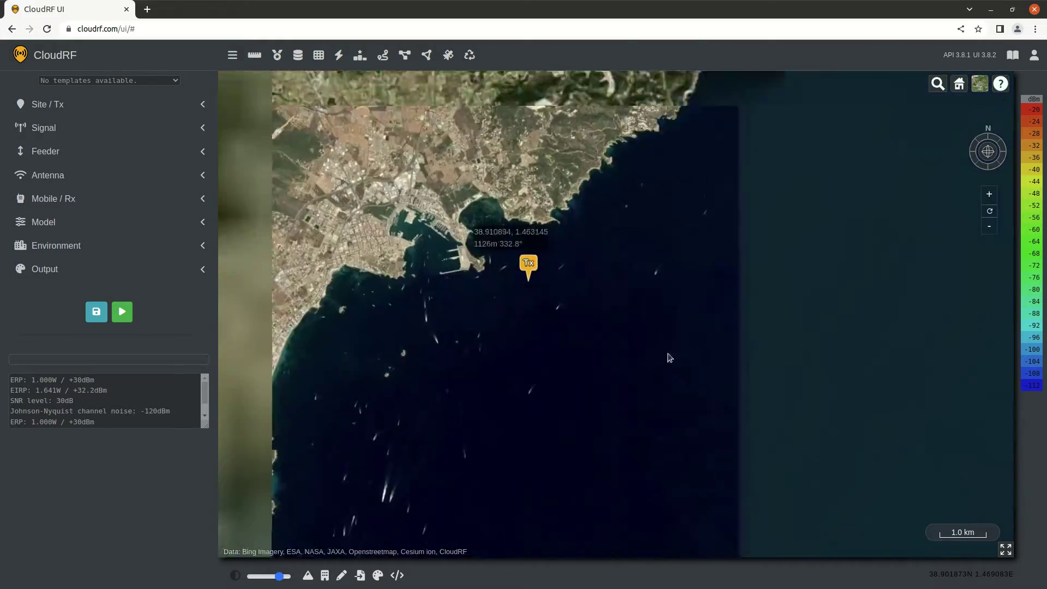
{"action": "scroll", "coordinate": [582, 391], "scroll_direction": "down", "scroll_amount": 3}
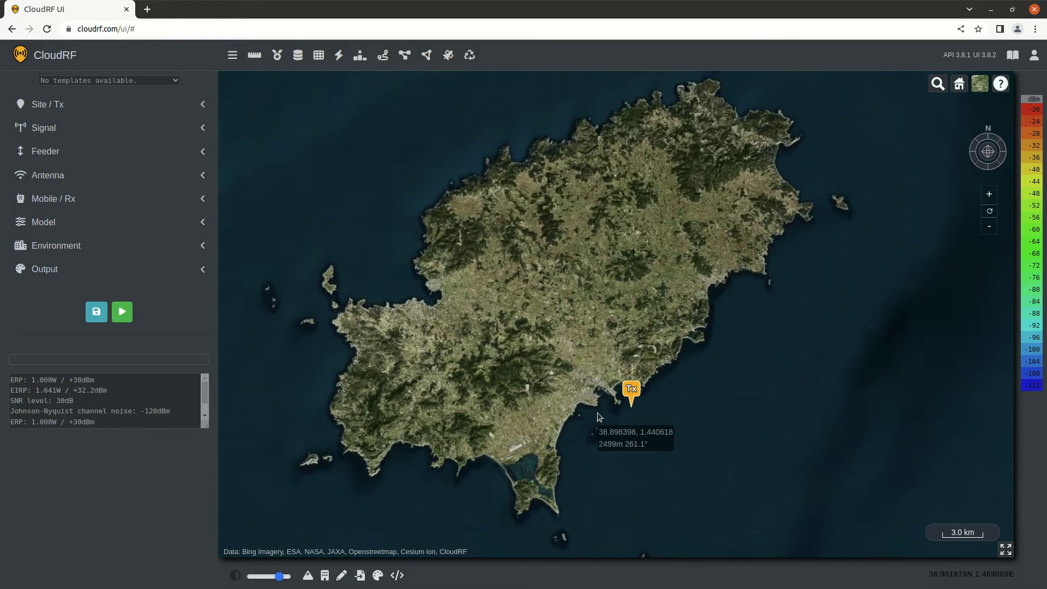
{"action": "scroll", "coordinate": [600, 401], "scroll_direction": "up", "scroll_amount": 5}
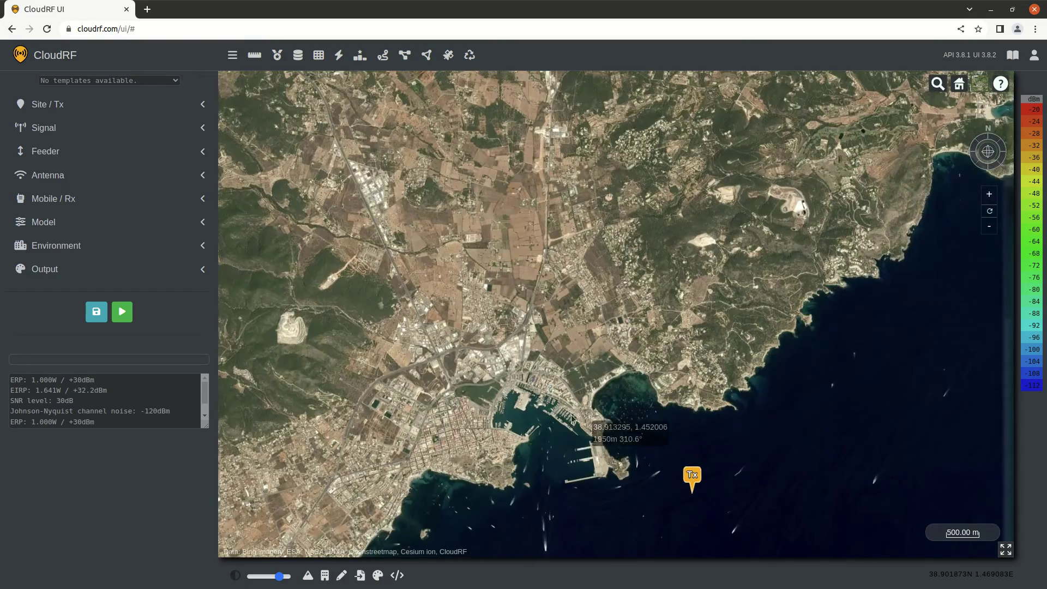
{"action": "scroll", "coordinate": [572, 418], "scroll_direction": "up", "scroll_amount": 3}
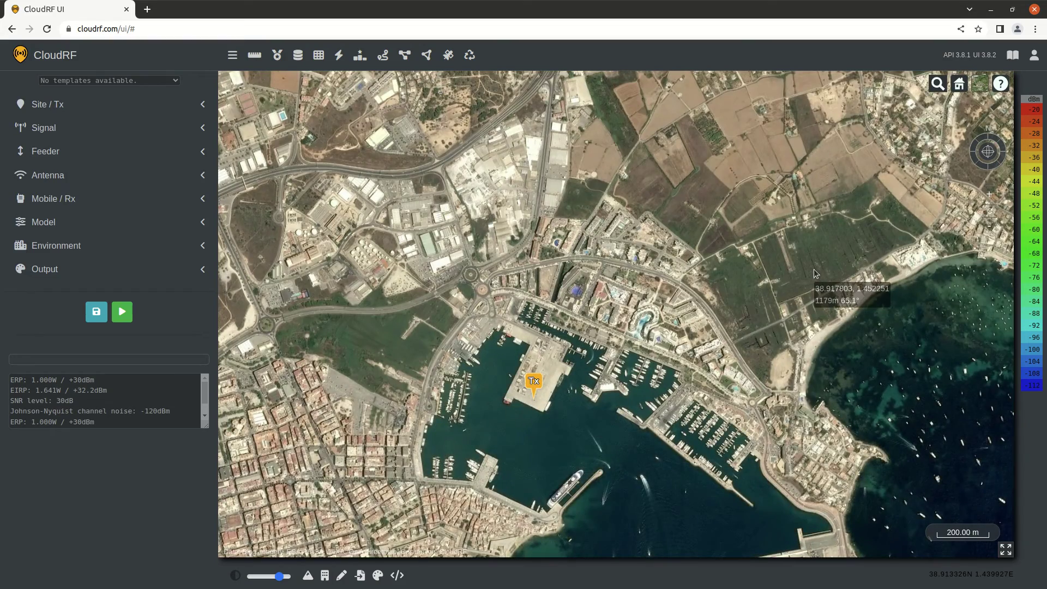
{"action": "scroll", "coordinate": [687, 294], "scroll_direction": "down", "scroll_amount": 3}
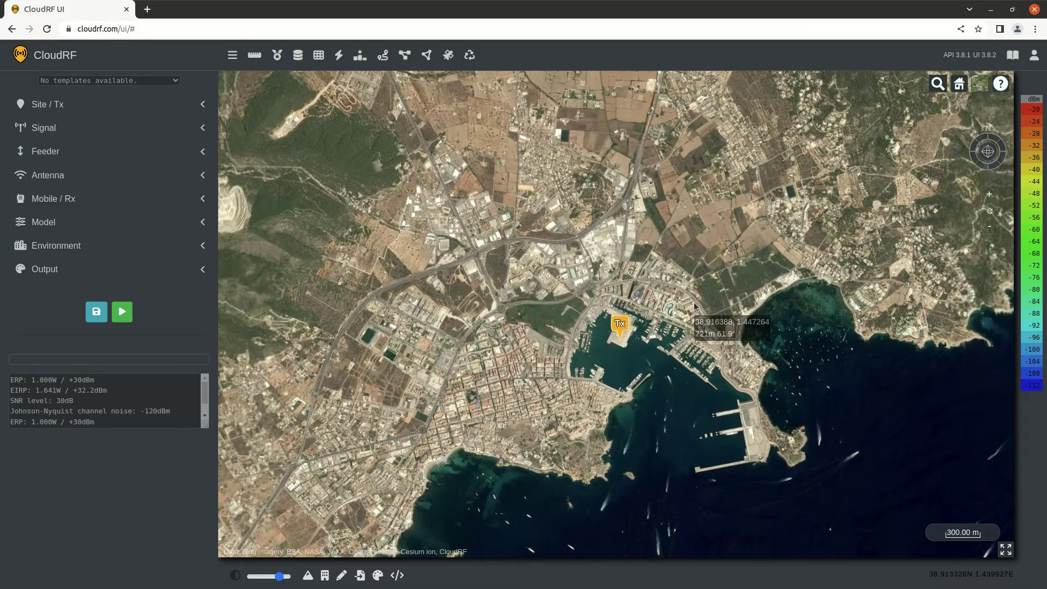
- Search the map for "barnwood e" and go to the suggested Barnwood, England location
{"action": "mouse_move", "coordinate": [943, 83]}
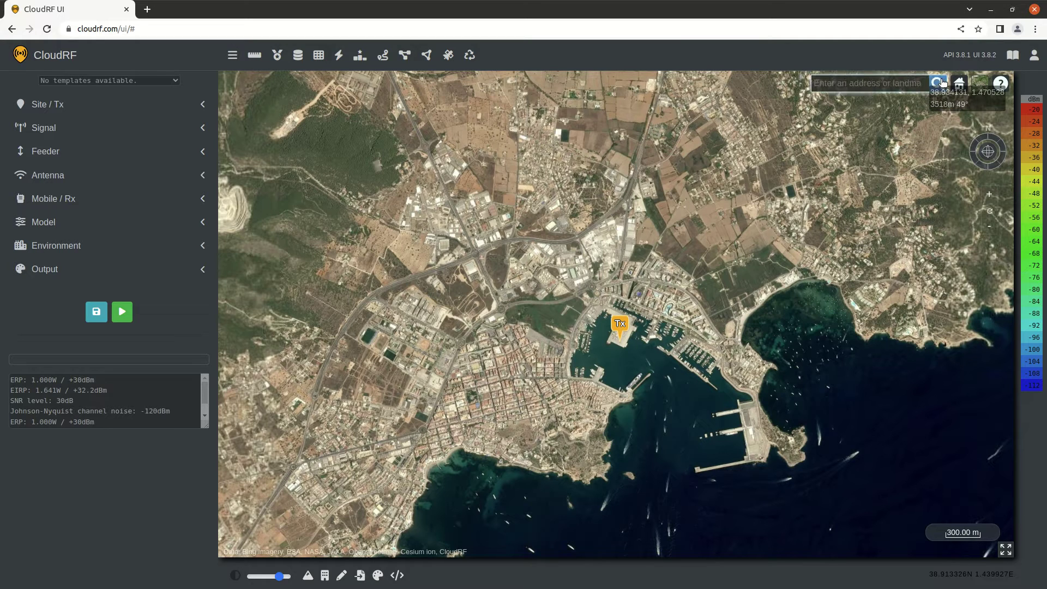
{"action": "left_click", "coordinate": [871, 86]}
{"action": "type", "text": "bar"}
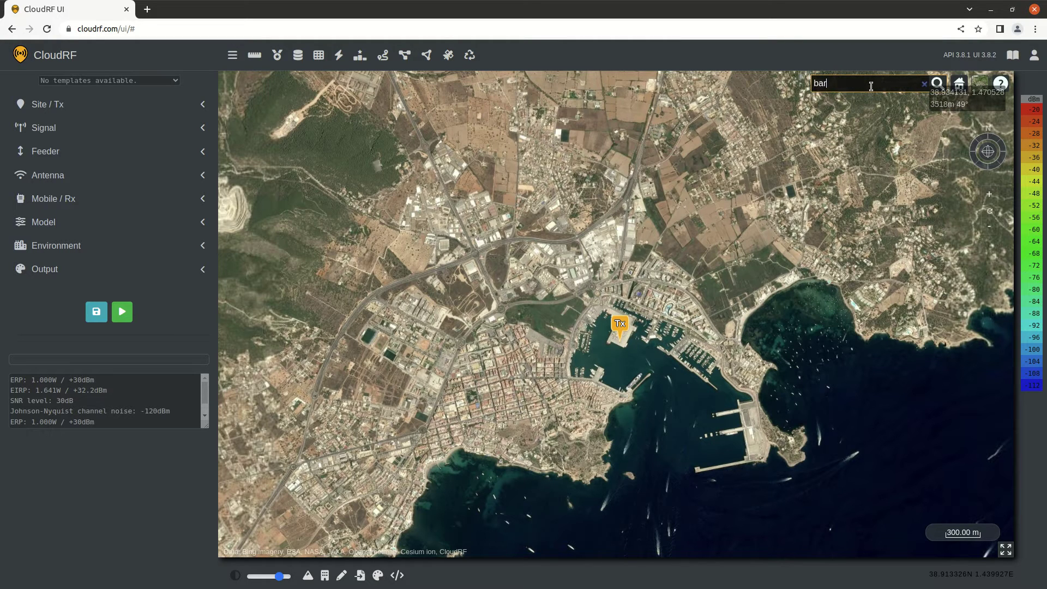
{"action": "type", "text": "nwood e"}
{"action": "left_click", "coordinate": [879, 99]}
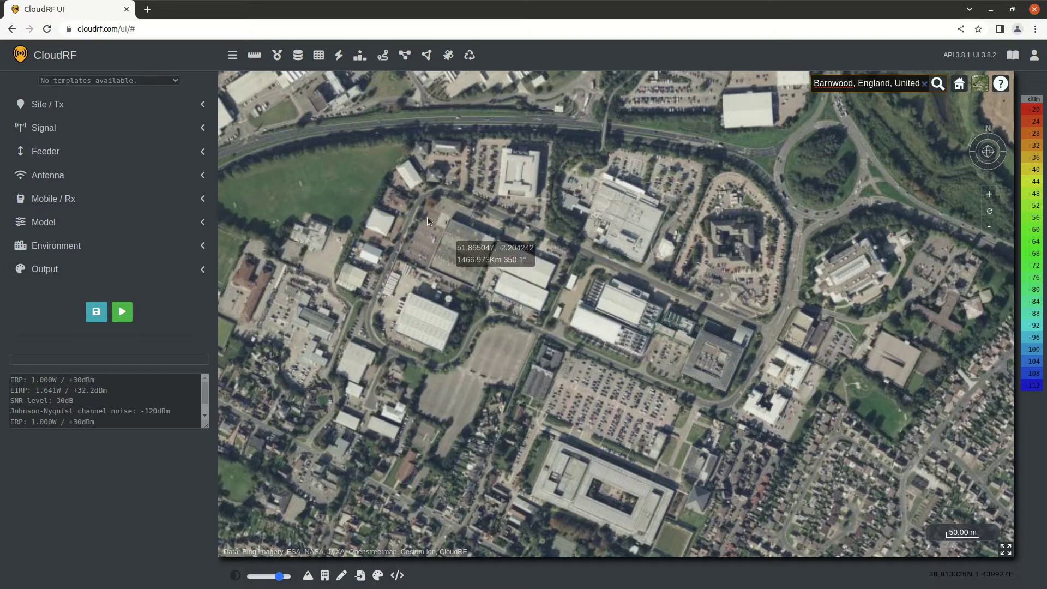
- Place the transmitter between the industrial buildings and the main road at latitude 51.866527, longitude -2.207864
{"action": "left_click_drag", "start_coordinate": [427, 217], "coordinate": [597, 361]}
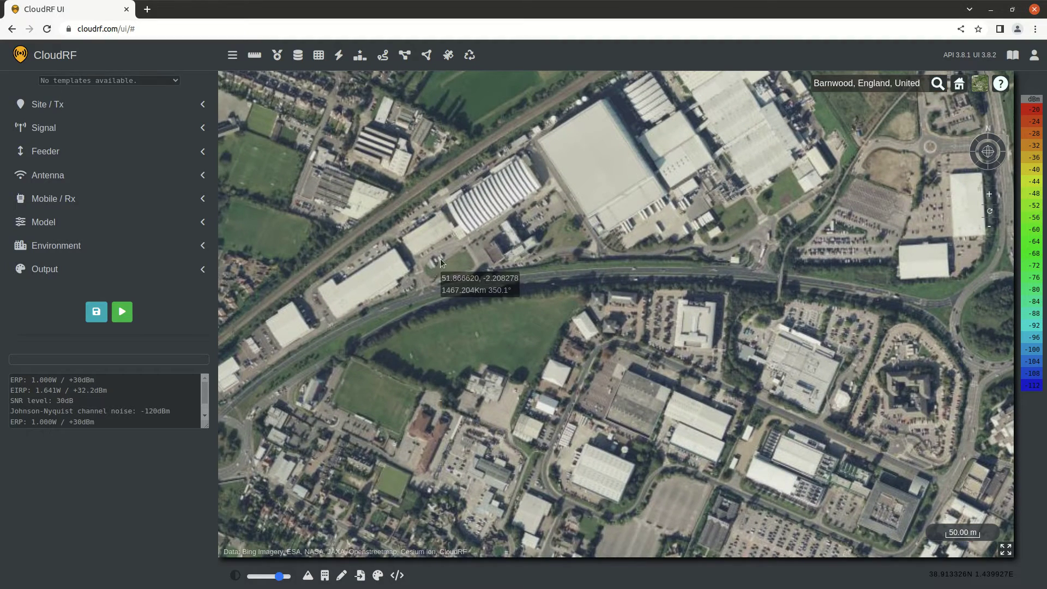
{"action": "left_click", "coordinate": [460, 266]}
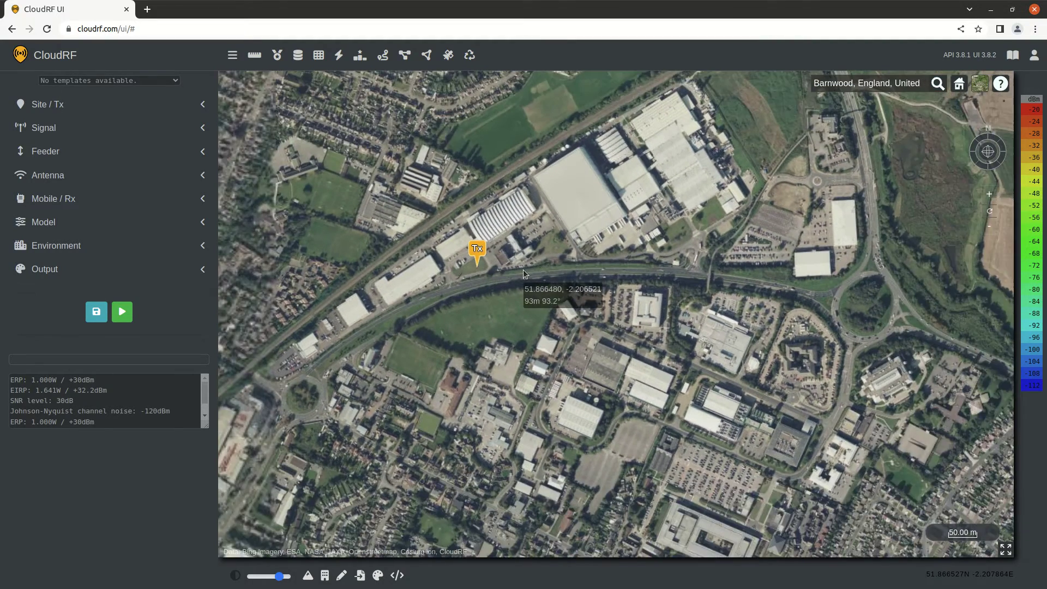
{"action": "left_click_drag", "start_coordinate": [522, 269], "coordinate": [588, 280]}
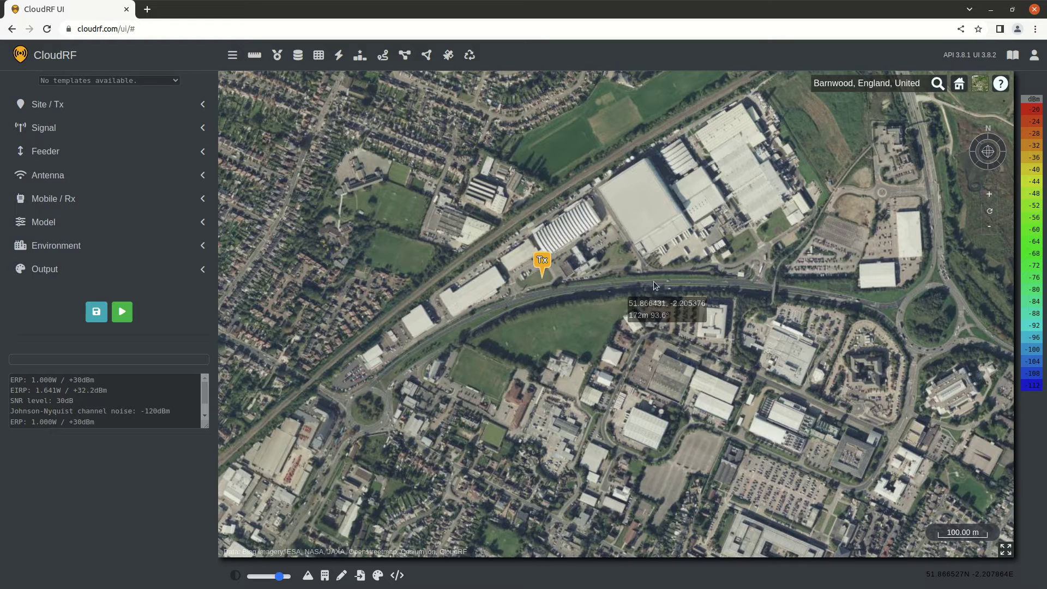
- View the available base map imagery options
{"action": "left_click", "coordinate": [980, 84]}
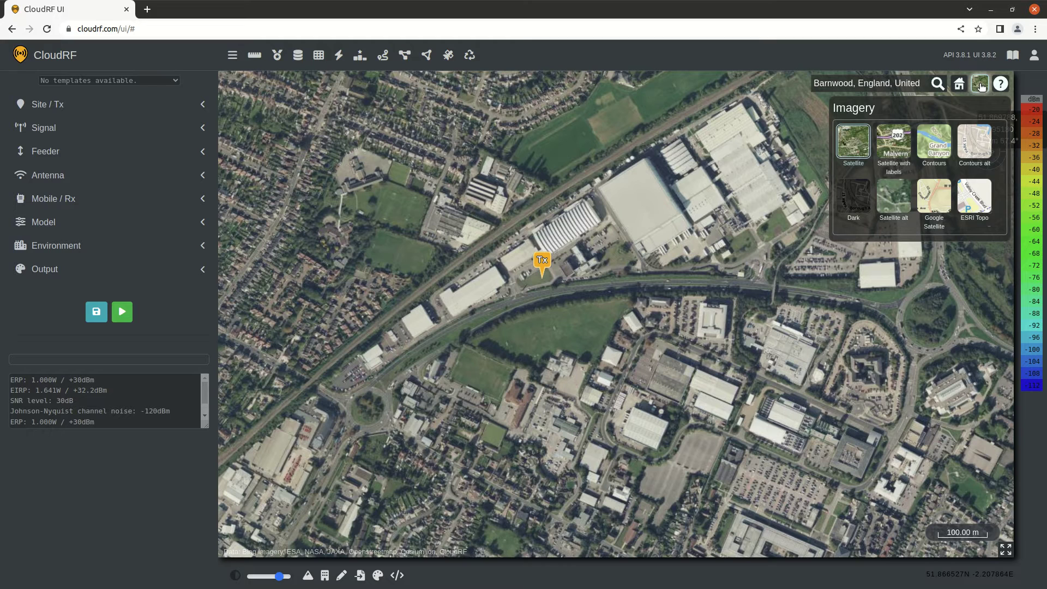
{"action": "left_click", "coordinate": [980, 85]}
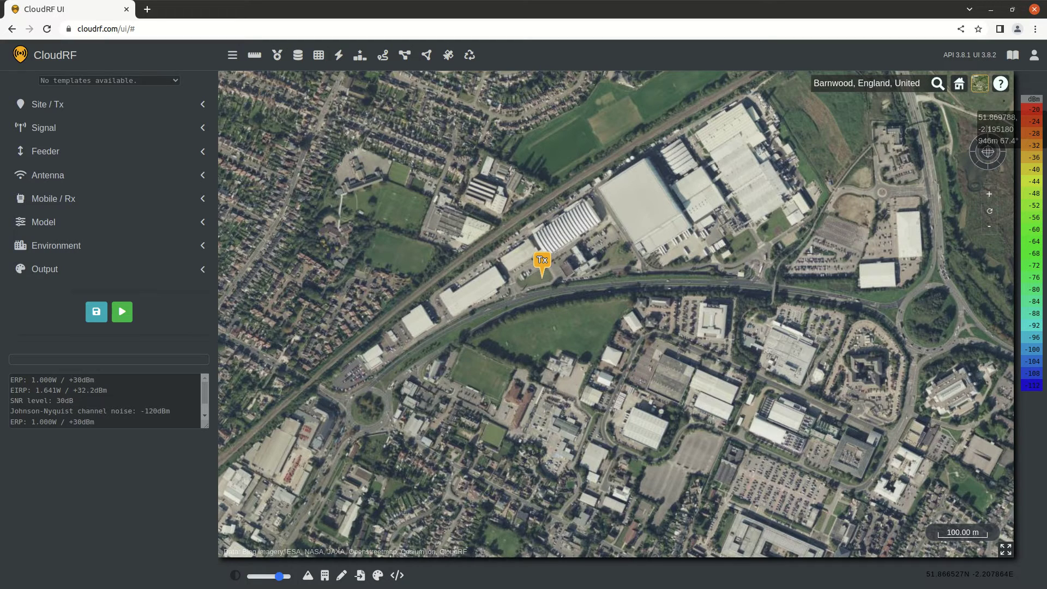
- In the account's Custom Map settings, assign Cycle OSM to the first map and Google Maps to the second, and accept
{"action": "left_click", "coordinate": [1034, 56]}
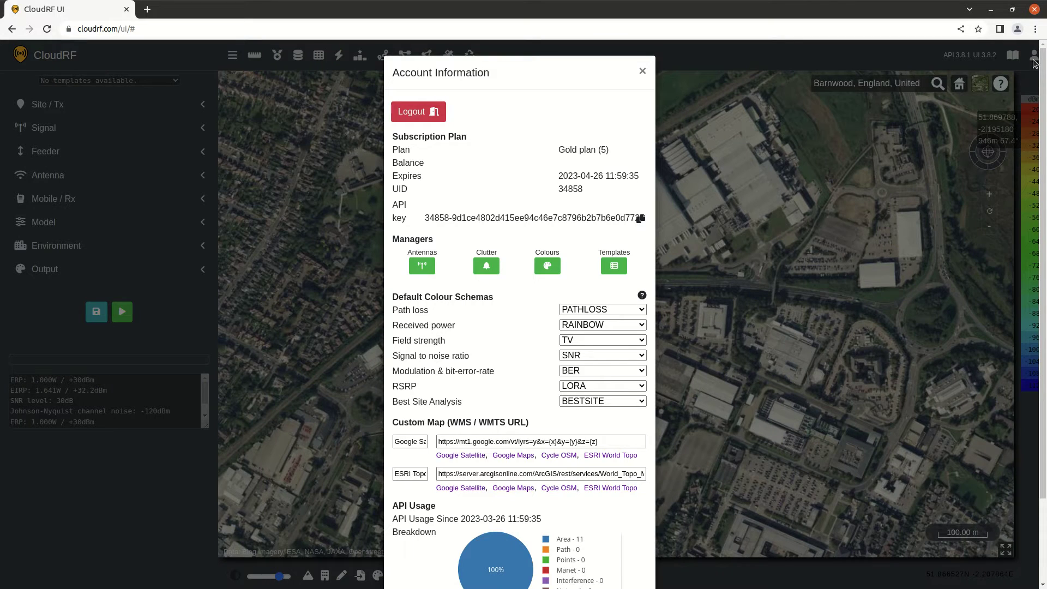
{"action": "scroll", "coordinate": [512, 239], "scroll_direction": "down", "scroll_amount": 2}
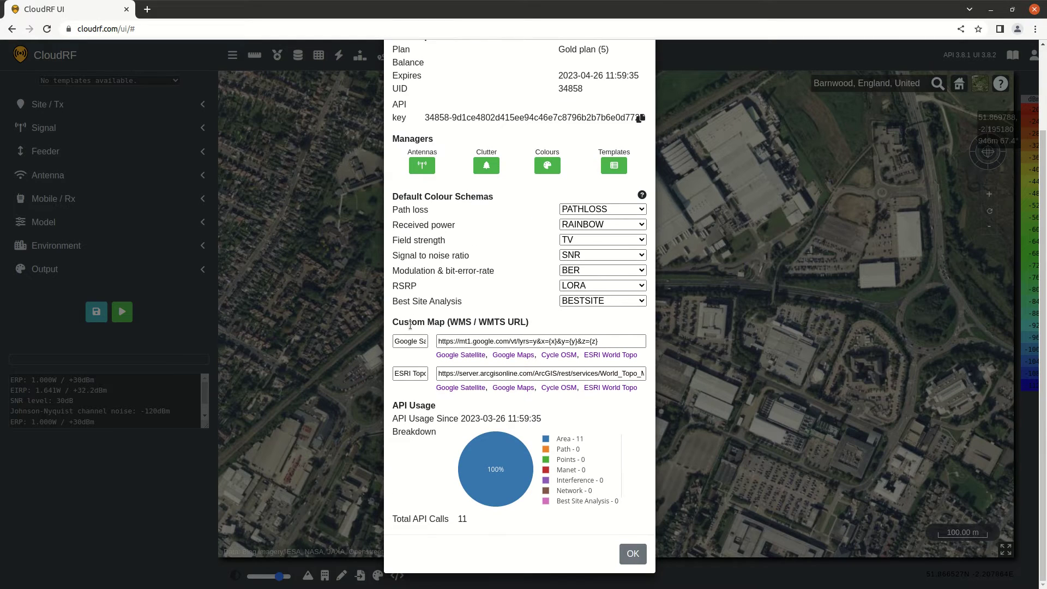
{"action": "left_click_drag", "start_coordinate": [391, 325], "coordinate": [445, 322]}
{"action": "left_click", "coordinate": [569, 313]}
{"action": "left_click", "coordinate": [442, 342]}
{"action": "left_click", "coordinate": [618, 339]}
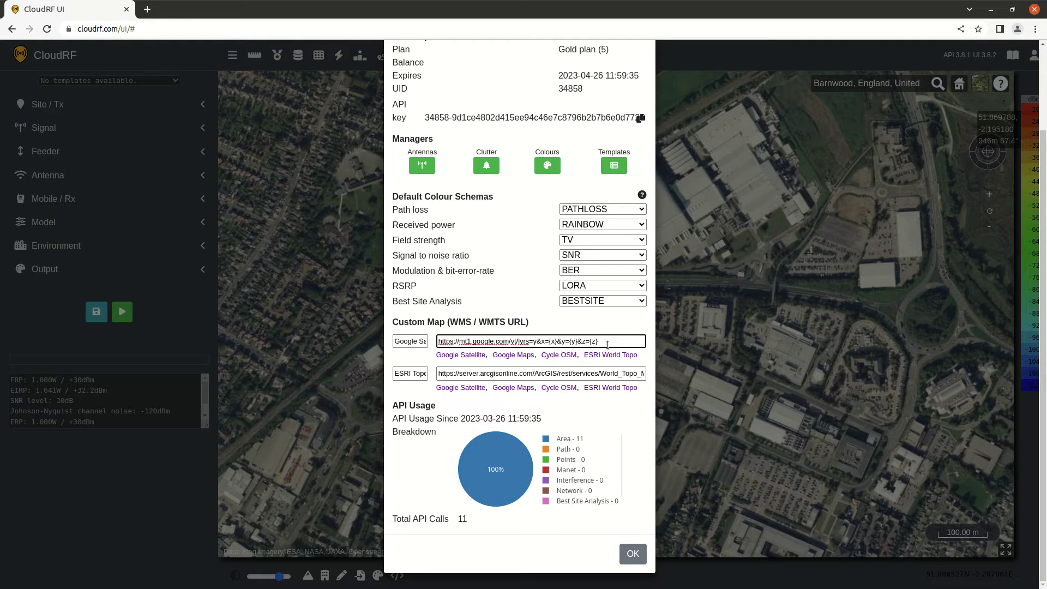
{"action": "left_click", "coordinate": [559, 355]}
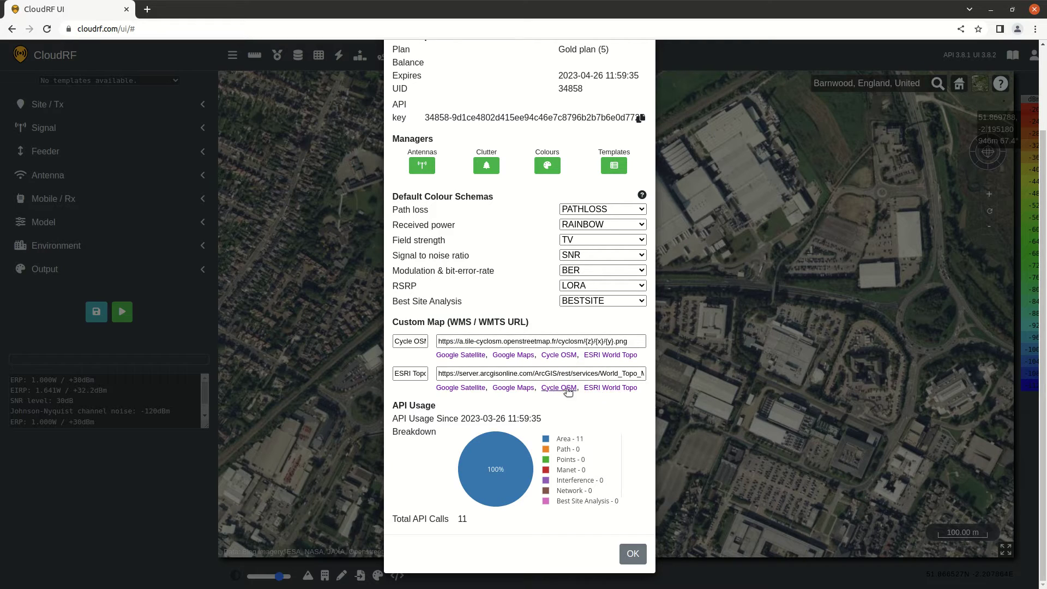
{"action": "left_click", "coordinate": [523, 389]}
{"action": "left_click", "coordinate": [633, 554]}
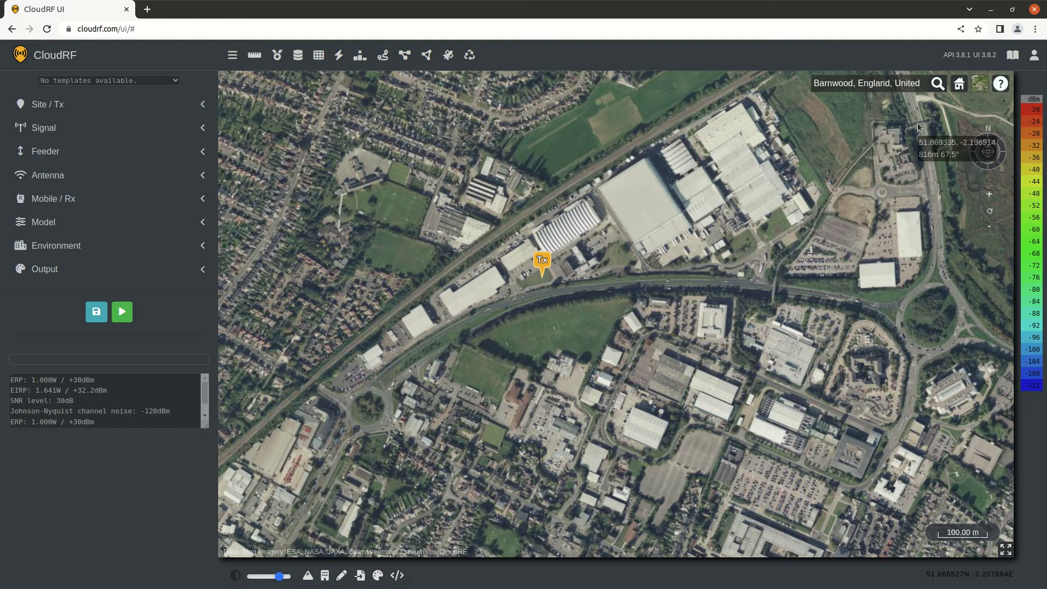
- Switch the map imagery to Cycle OSM and inspect the contours around Churchdown Hill
{"action": "left_click", "coordinate": [979, 84]}
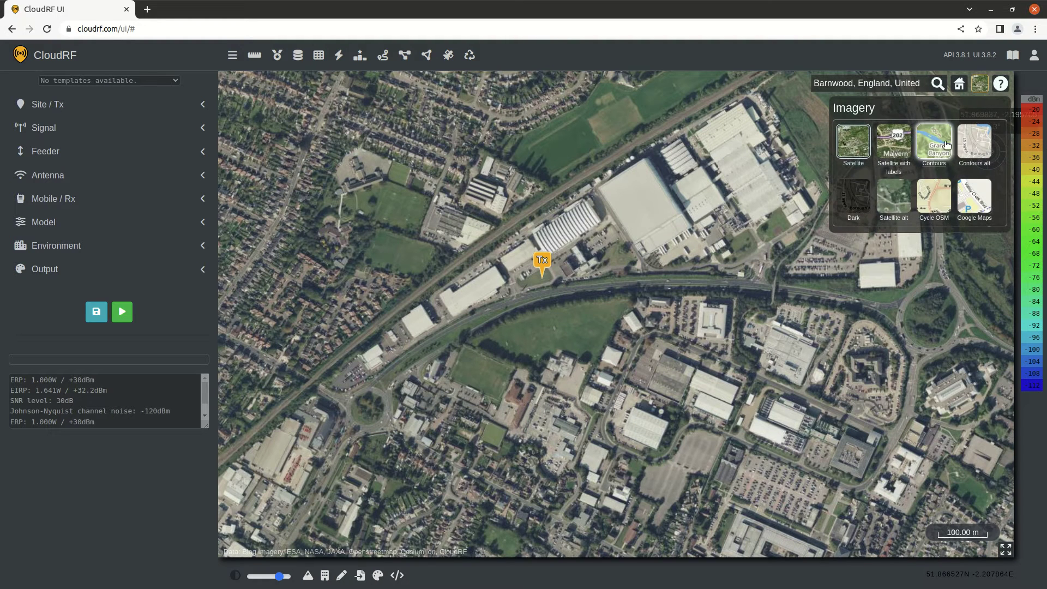
{"action": "left_click", "coordinate": [940, 197]}
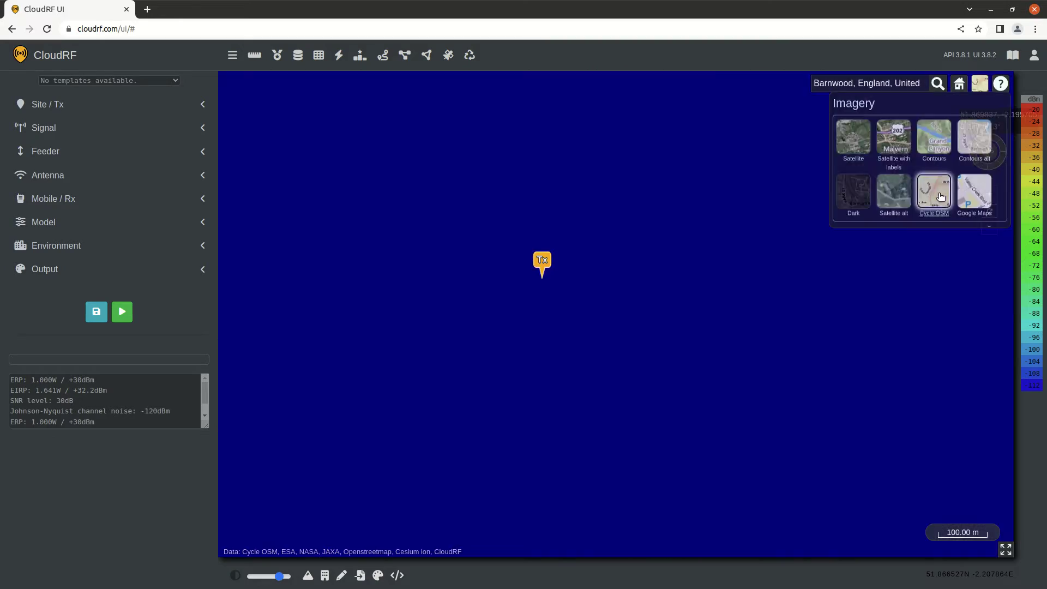
{"action": "left_click_drag", "start_coordinate": [871, 309], "coordinate": [501, 334]}
{"action": "scroll", "coordinate": [501, 334], "scroll_direction": "down", "scroll_amount": 1}
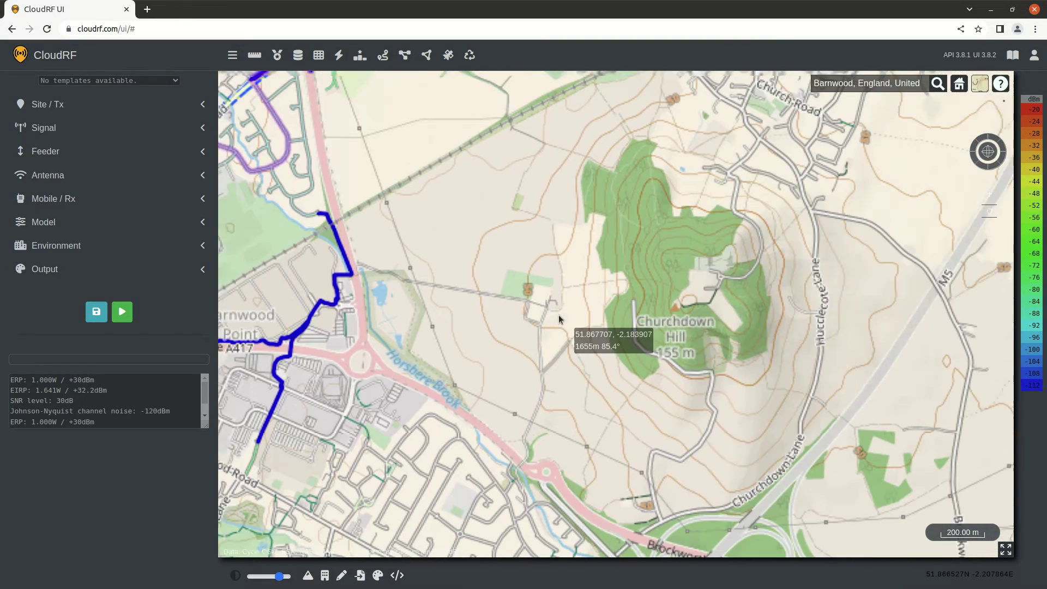
{"action": "scroll", "coordinate": [758, 276], "scroll_direction": "up", "scroll_amount": 1}
- Switch the map imagery to the custom Google Maps layer and view the Barnwood area around the transmitter
{"action": "left_click", "coordinate": [980, 84]}
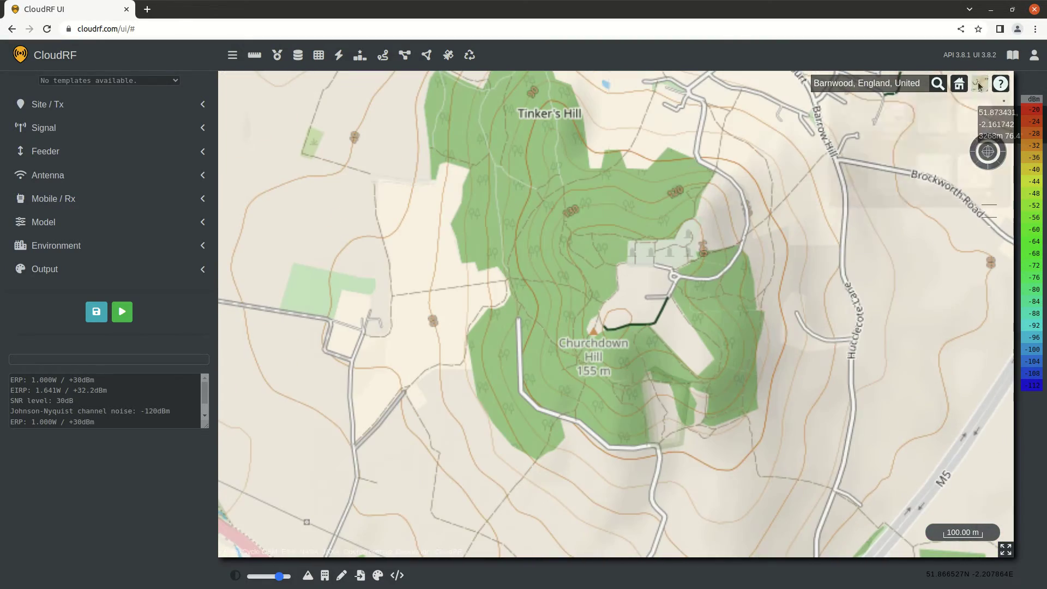
{"action": "left_click", "coordinate": [982, 210]}
{"action": "scroll", "coordinate": [670, 299], "scroll_direction": "down", "scroll_amount": 2}
{"action": "left_click_drag", "start_coordinate": [670, 299], "coordinate": [806, 294]}
{"action": "scroll", "coordinate": [681, 300], "scroll_direction": "up", "scroll_amount": 2}
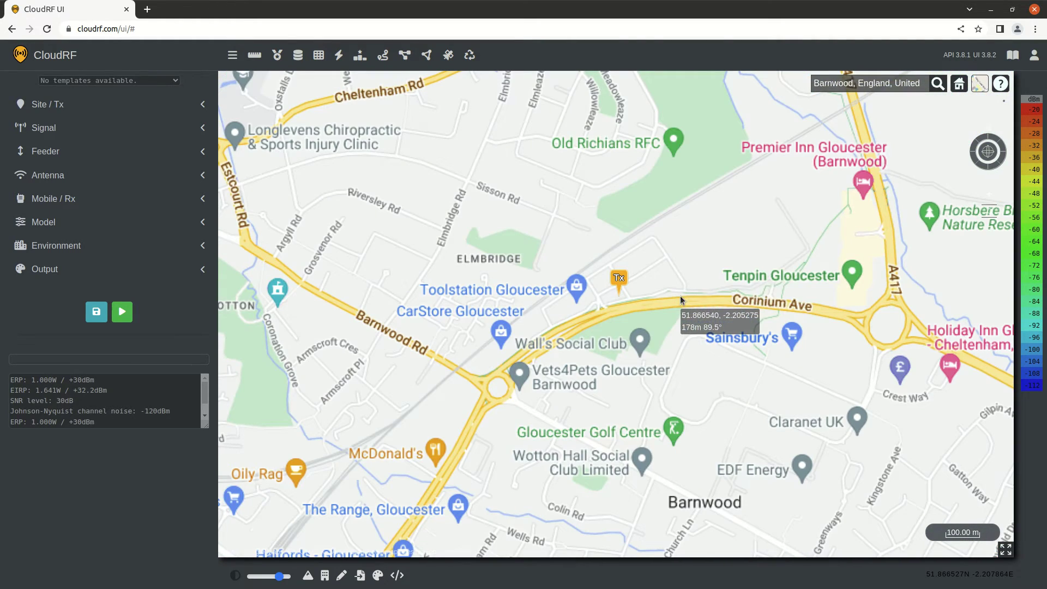
- Switch the map imagery to the Bing aerial view with road labels and view the transmitter site up close
{"action": "mouse_move", "coordinate": [977, 87]}
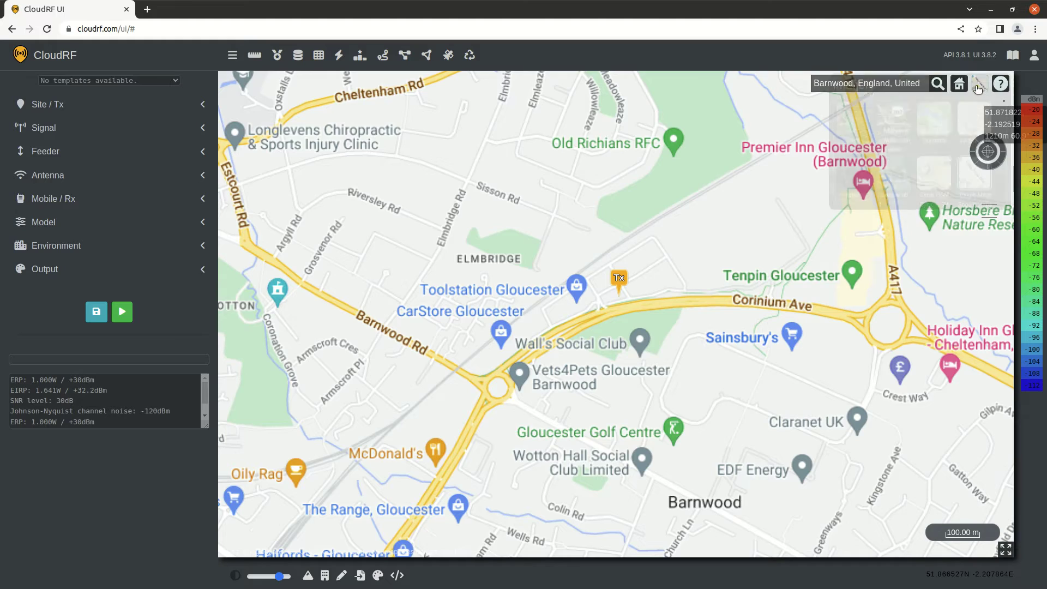
{"action": "left_click", "coordinate": [892, 143]}
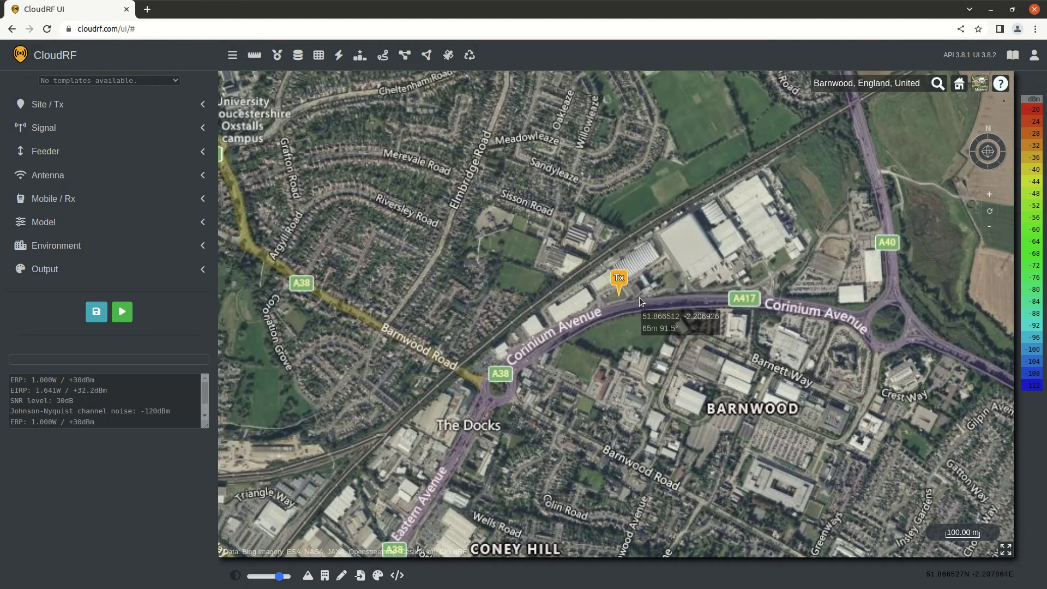
{"action": "scroll", "coordinate": [640, 301], "scroll_direction": "up", "scroll_amount": 4}
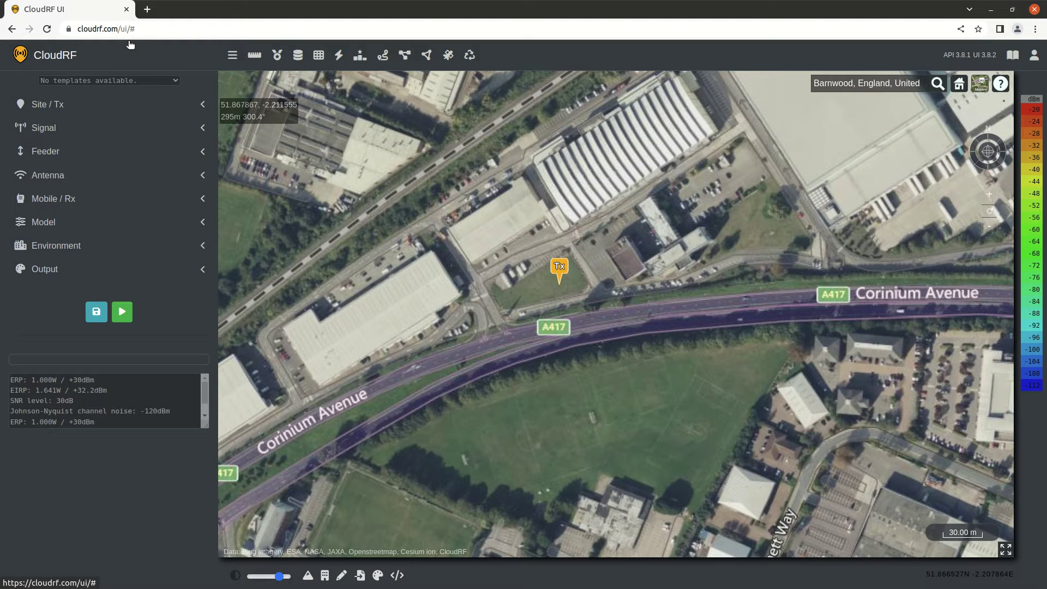
- Check which templates are available
{"action": "left_click", "coordinate": [158, 81]}
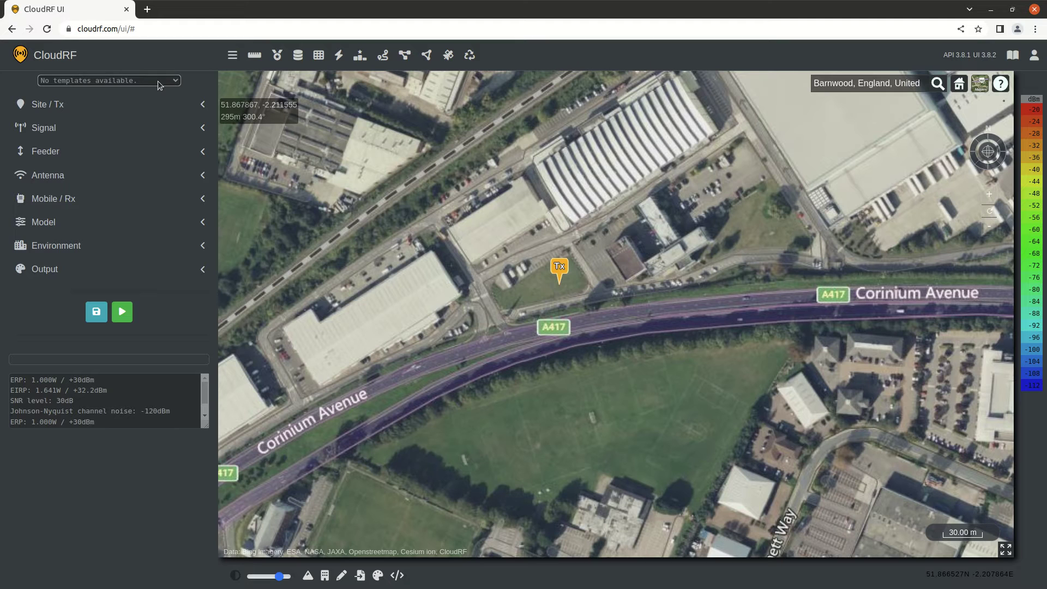
{"action": "left_click", "coordinate": [191, 79]}
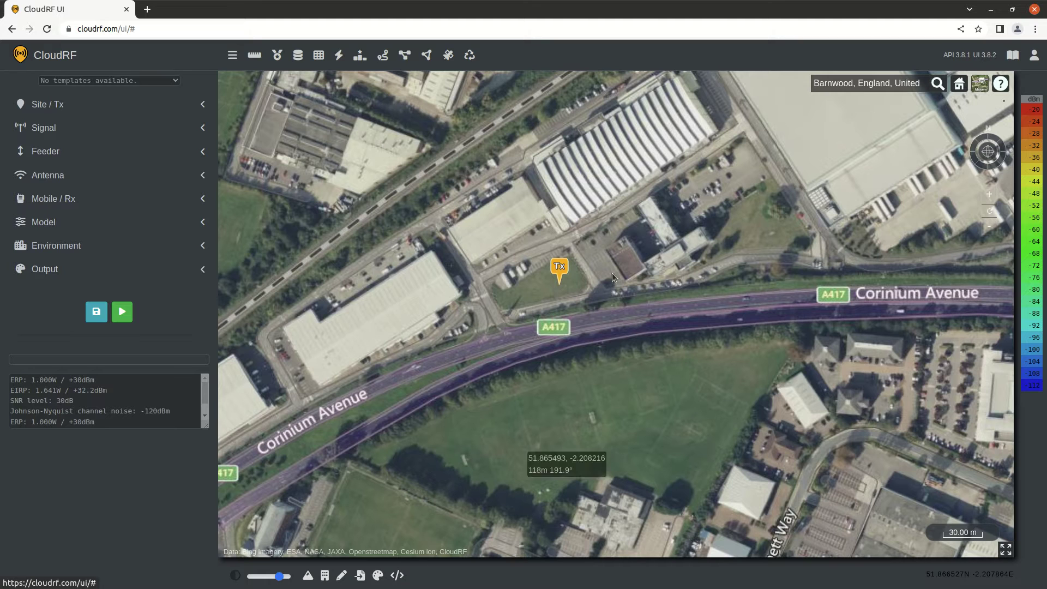
- Reposition the transmitter on the grass patch north of Corinium Avenue at latitude 51.866518, longitude -2.208046
{"action": "left_click", "coordinate": [545, 288]}
{"action": "scroll", "coordinate": [557, 289], "scroll_direction": "up", "scroll_amount": 4}
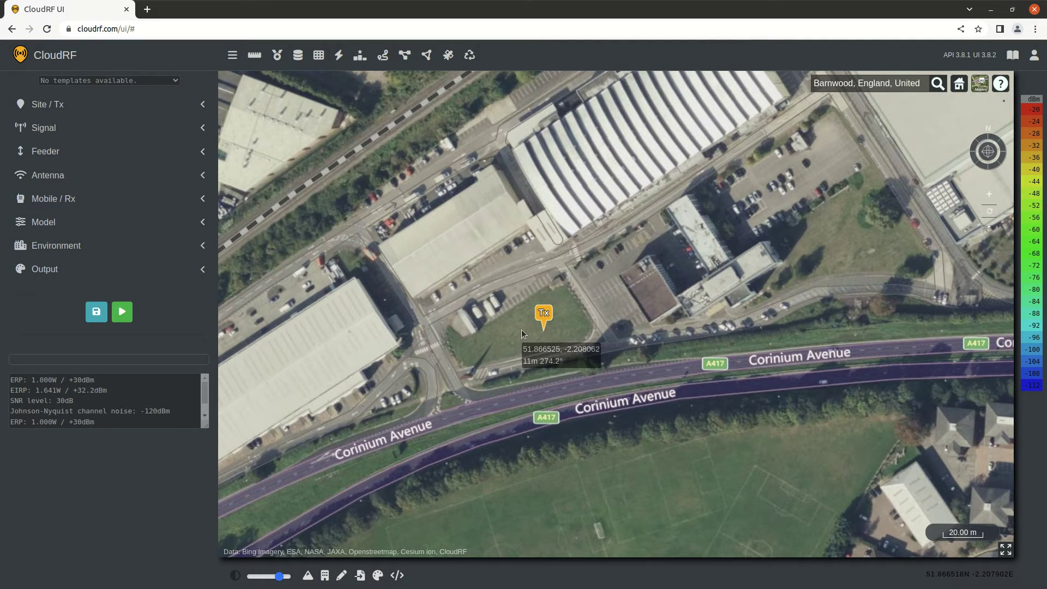
{"action": "left_click", "coordinate": [524, 331]}
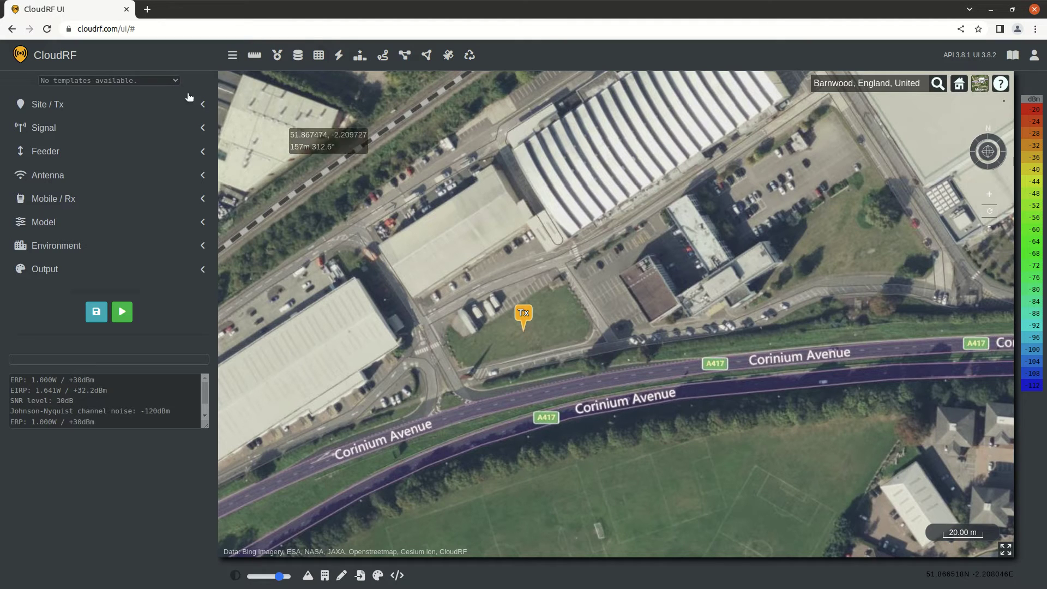
- Try the Degrees Minutes Seconds and MGRS / UTM coordinate formats for the site, and return to Decimal Degrees
{"action": "left_click", "coordinate": [151, 104]}
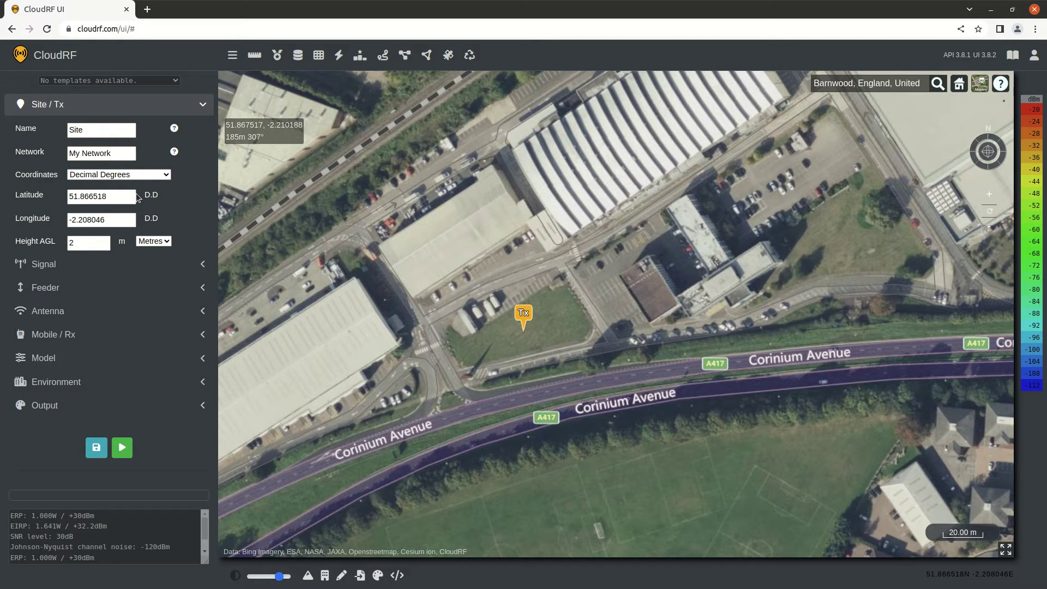
{"action": "key", "text": "Down"}
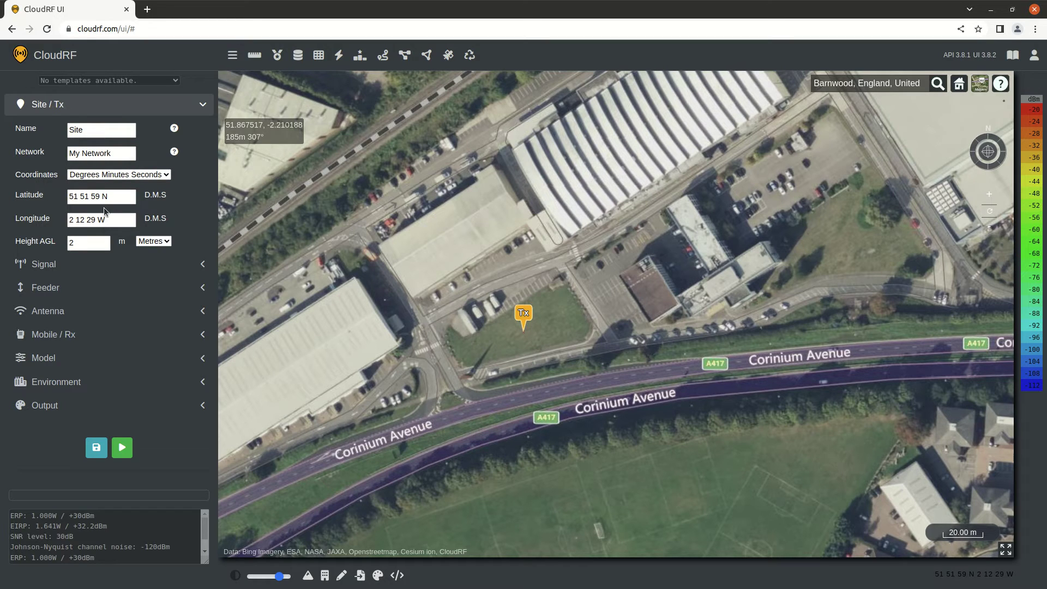
{"action": "key", "text": "Down"}
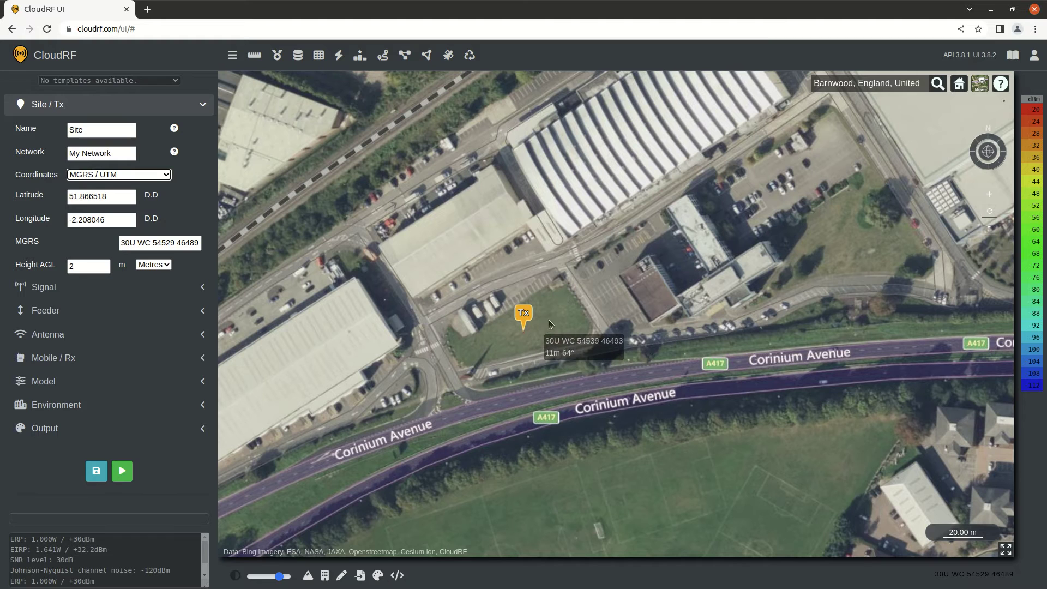
{"action": "left_click", "coordinate": [150, 175]}
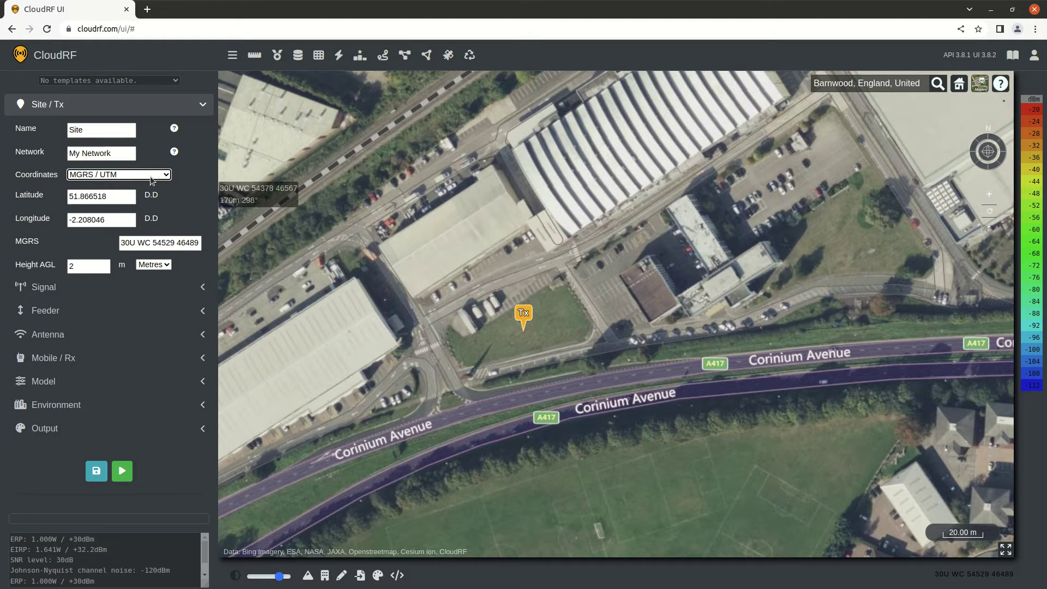
{"action": "left_click", "coordinate": [140, 188]}
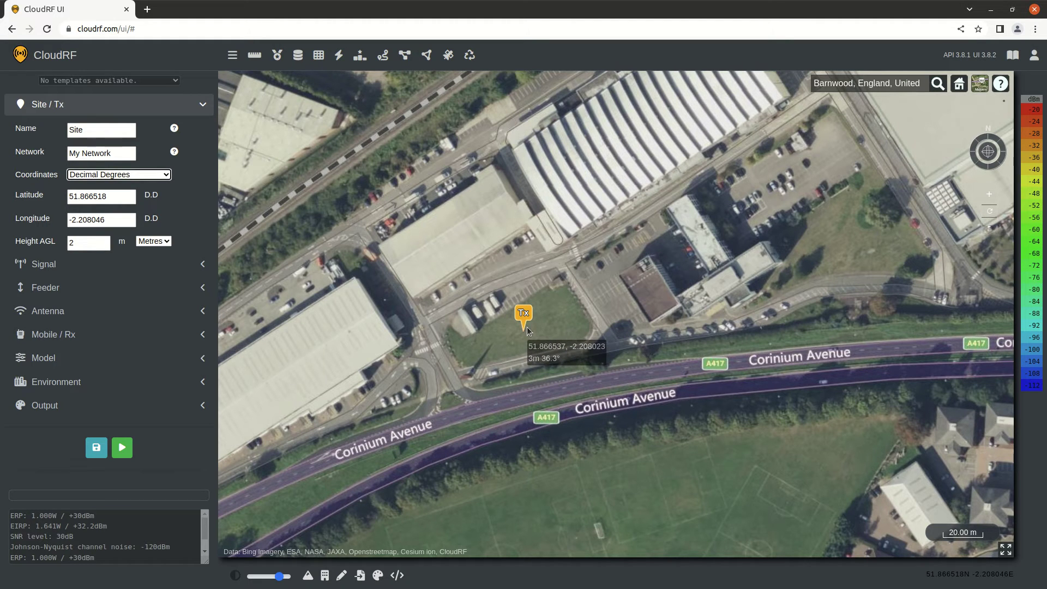
- Examine the transmitter's surroundings and the height unit options in the Site / Tx settings
{"action": "scroll", "coordinate": [613, 337], "scroll_direction": "down", "scroll_amount": 2}
{"action": "scroll", "coordinate": [613, 337], "scroll_direction": "down", "scroll_amount": 1}
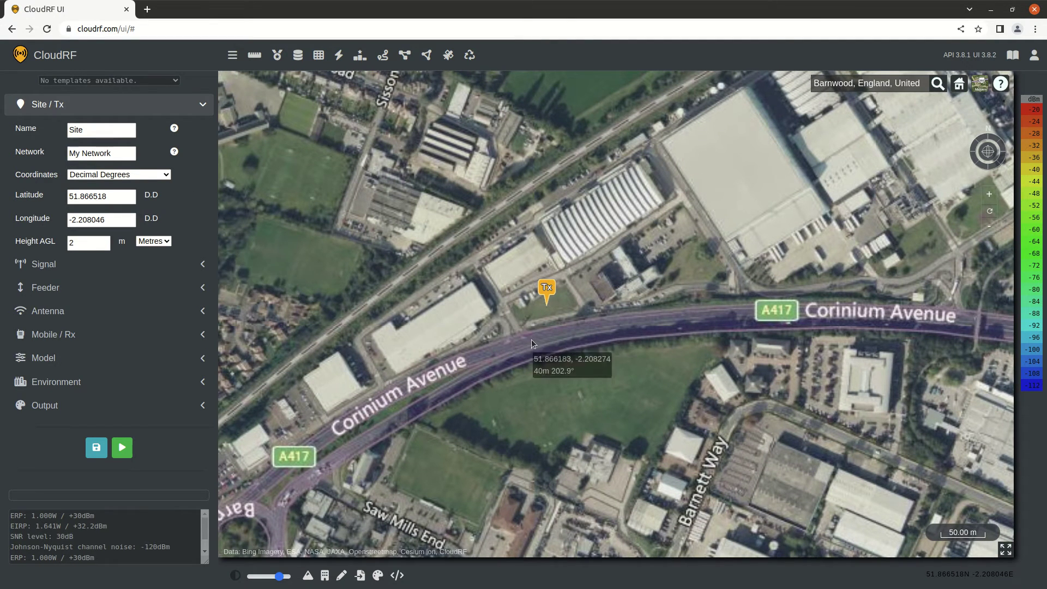
{"action": "scroll", "coordinate": [555, 306], "scroll_direction": "up", "scroll_amount": 3}
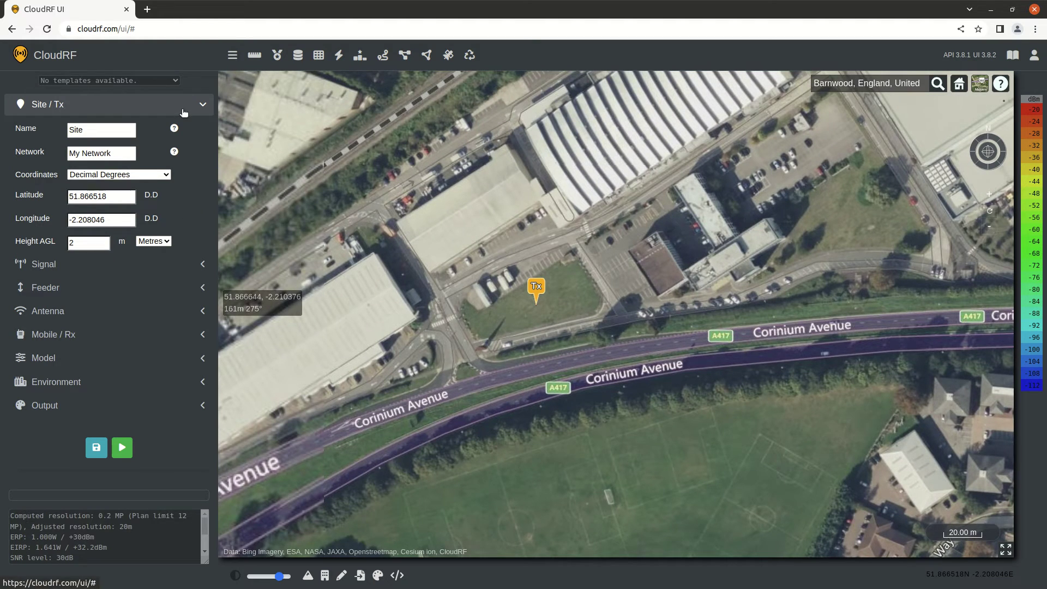
{"action": "left_click", "coordinate": [154, 240]}
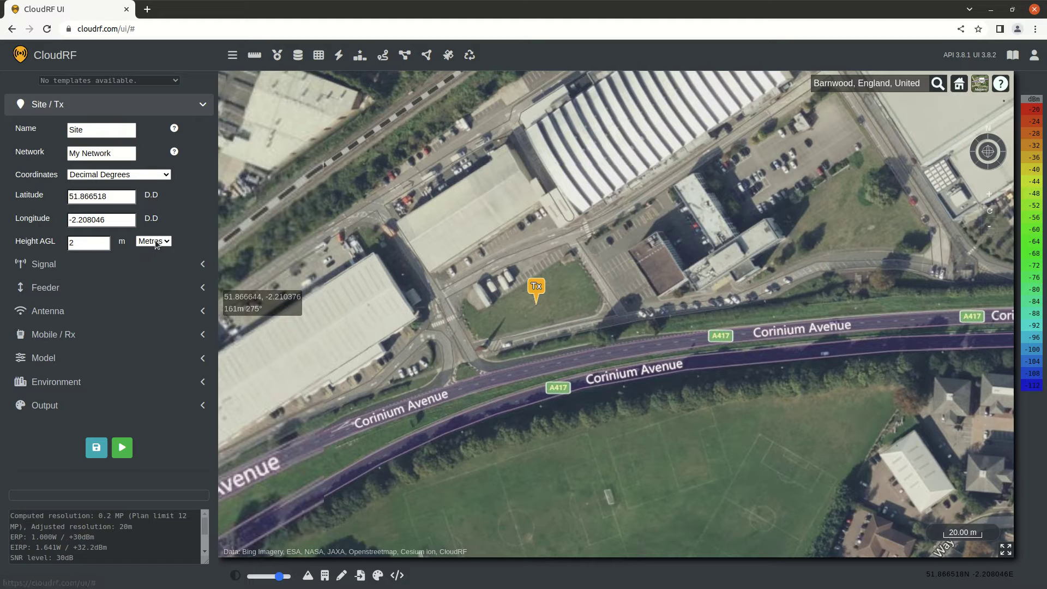
{"action": "left_click", "coordinate": [182, 103]}
- Review the transmitter's Signal, Feeder and Antenna settings
{"action": "left_click", "coordinate": [93, 127]}
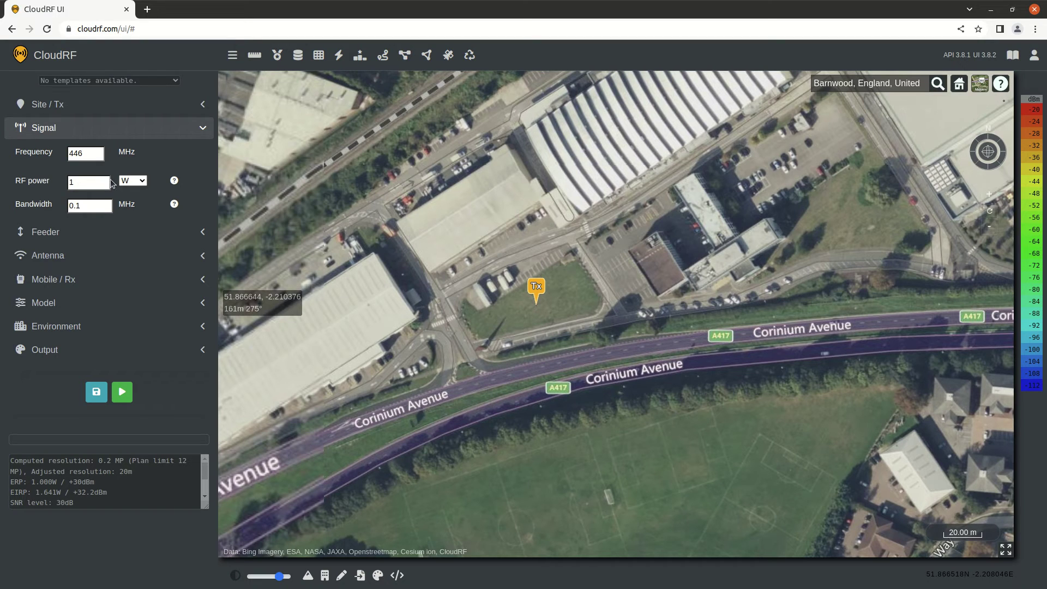
{"action": "left_click", "coordinate": [141, 133]}
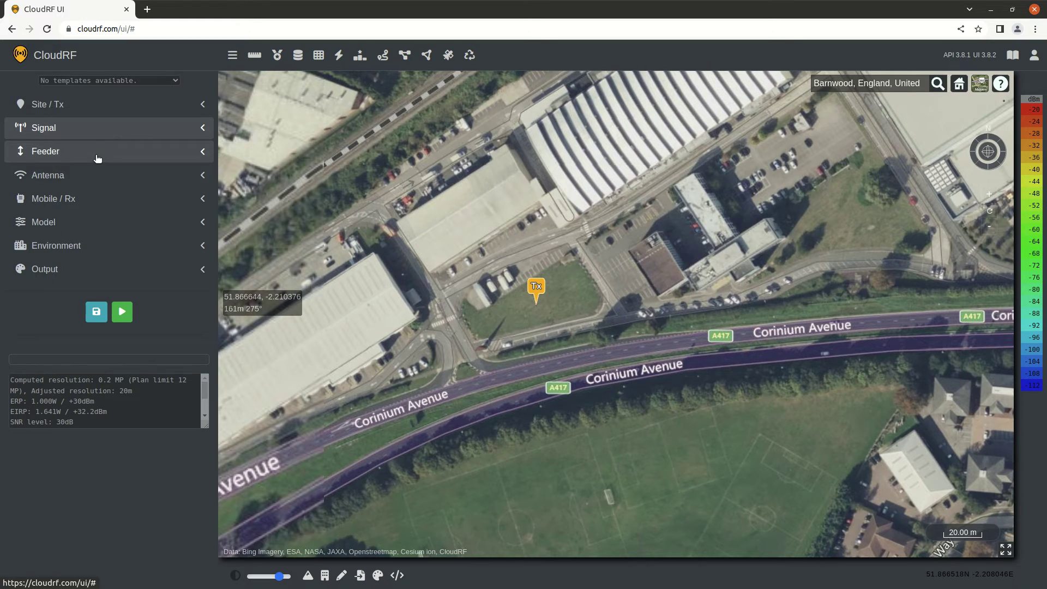
{"action": "left_click", "coordinate": [97, 158]}
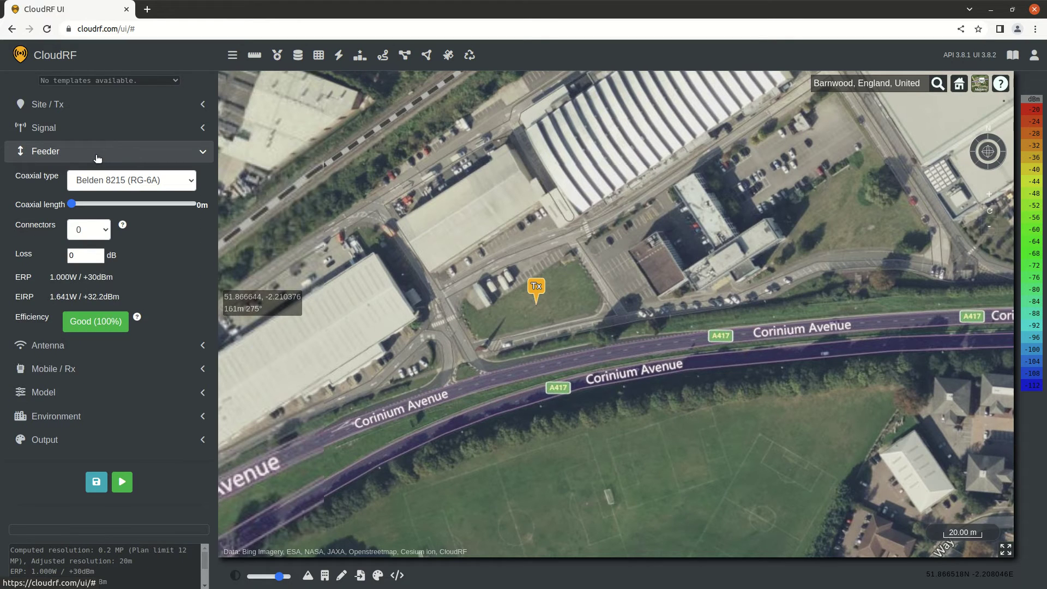
{"action": "left_click", "coordinate": [97, 158]}
{"action": "left_click", "coordinate": [93, 176]}
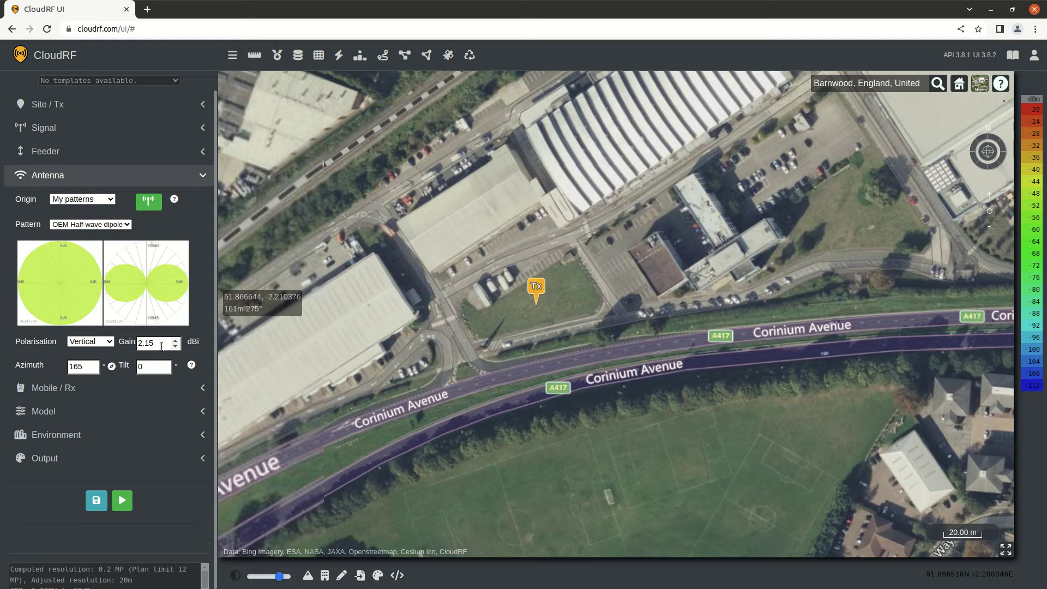
{"action": "left_click", "coordinate": [136, 183]}
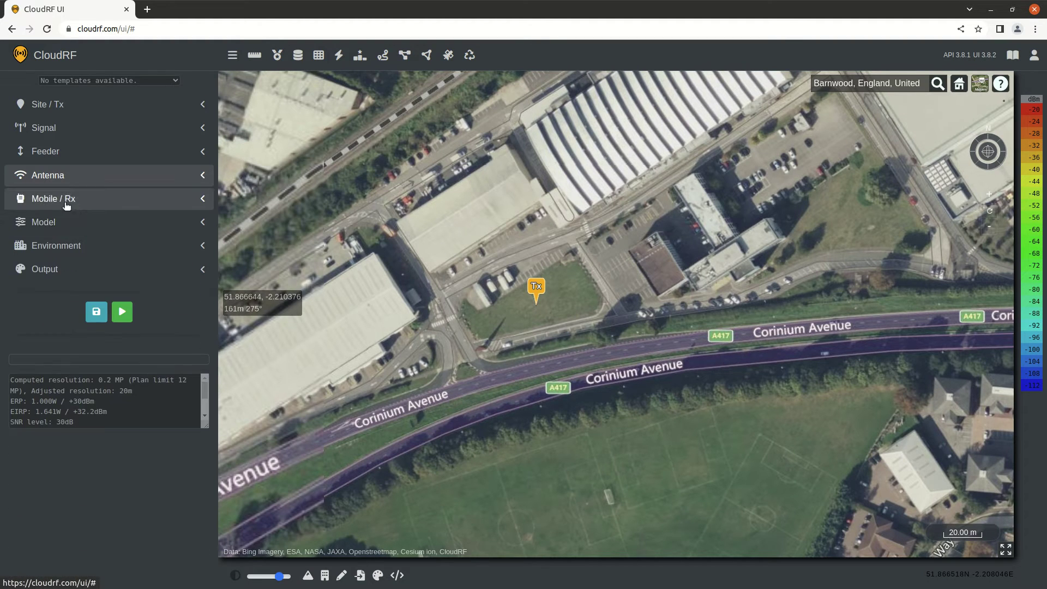
- Review the Mobile / Rx receiver settings and the propagation model settings
{"action": "left_click", "coordinate": [79, 198]}
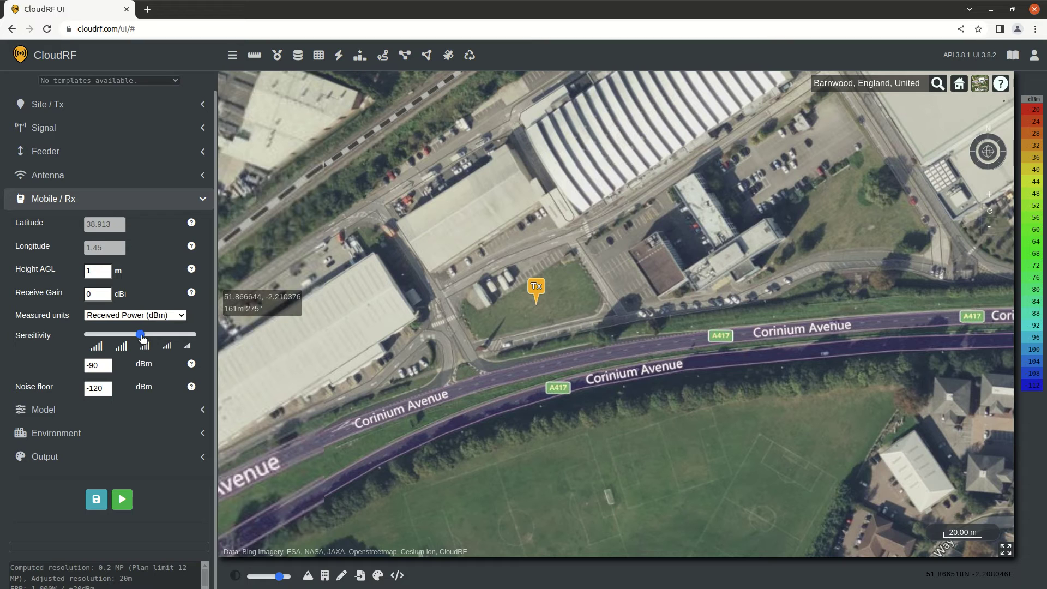
{"action": "left_click", "coordinate": [167, 199]}
{"action": "left_click", "coordinate": [82, 222]}
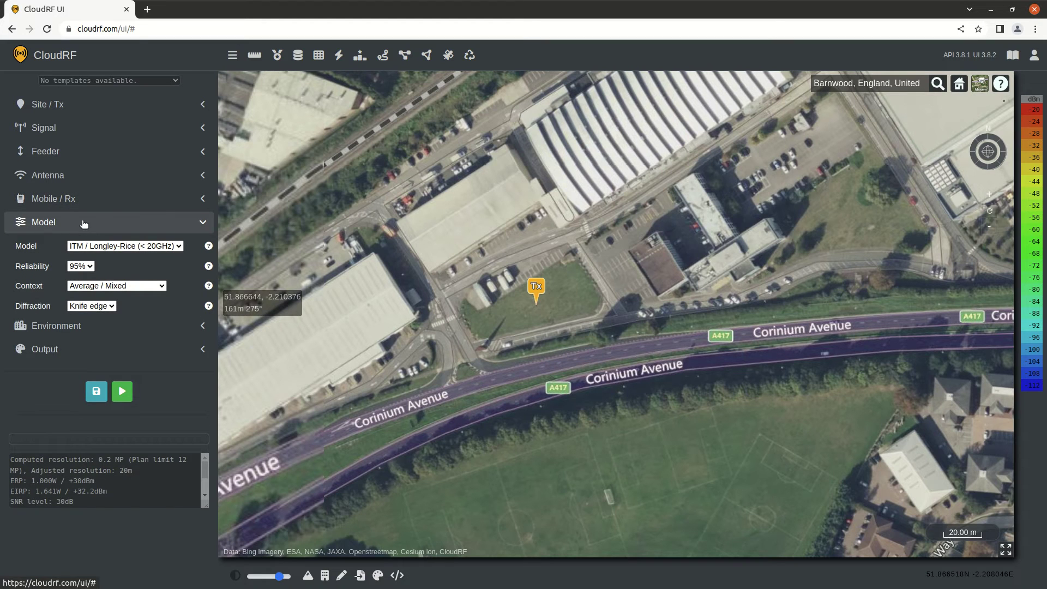
{"action": "left_click", "coordinate": [130, 226]}
- Set the Environment elevation source to Surface / DSM
{"action": "left_click", "coordinate": [89, 246]}
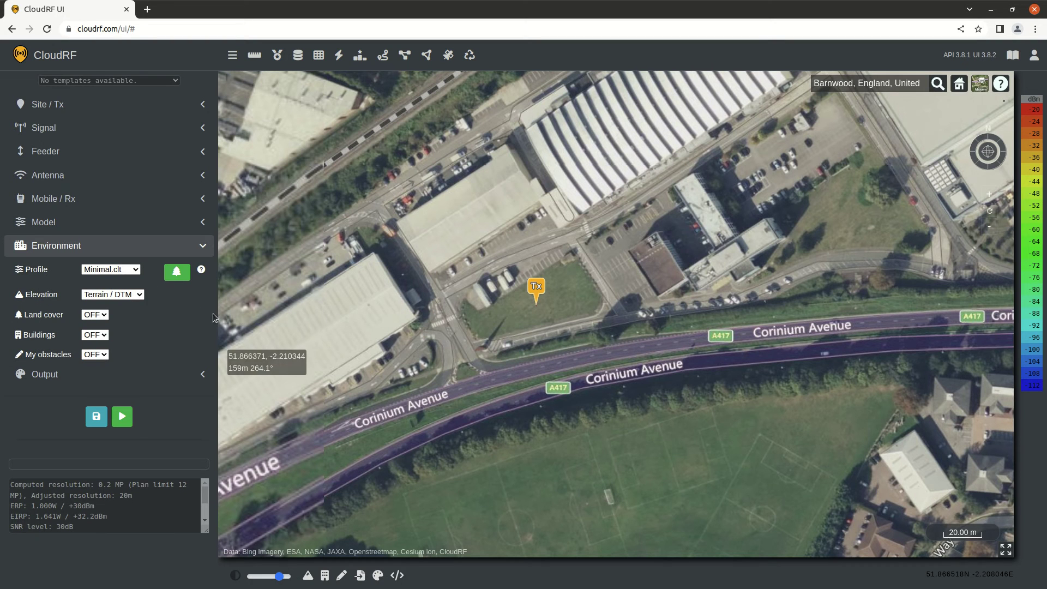
{"action": "scroll", "coordinate": [600, 311], "scroll_direction": "down", "scroll_amount": 3}
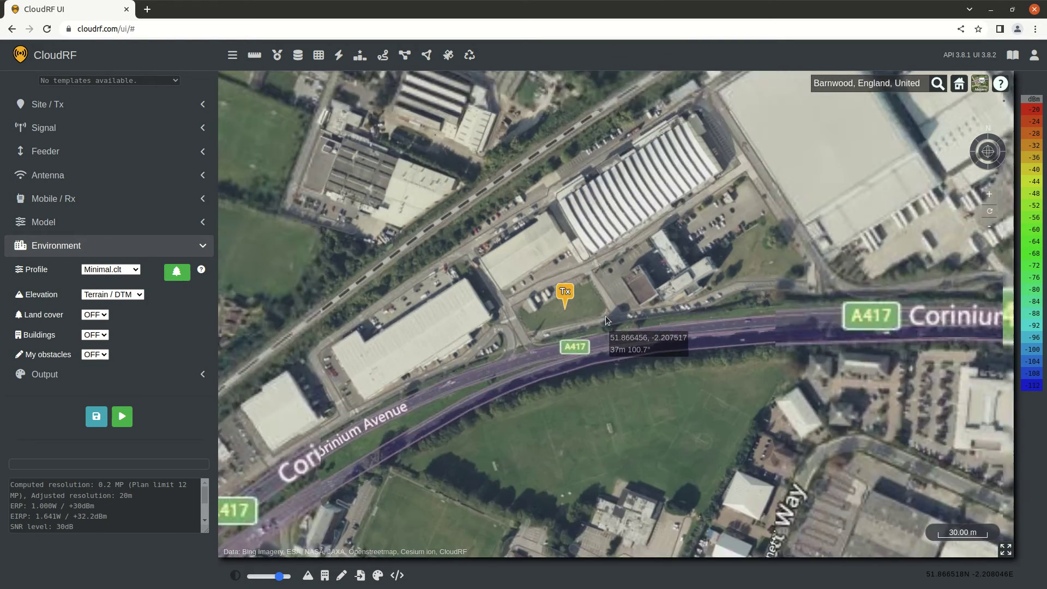
{"action": "left_click", "coordinate": [131, 296]}
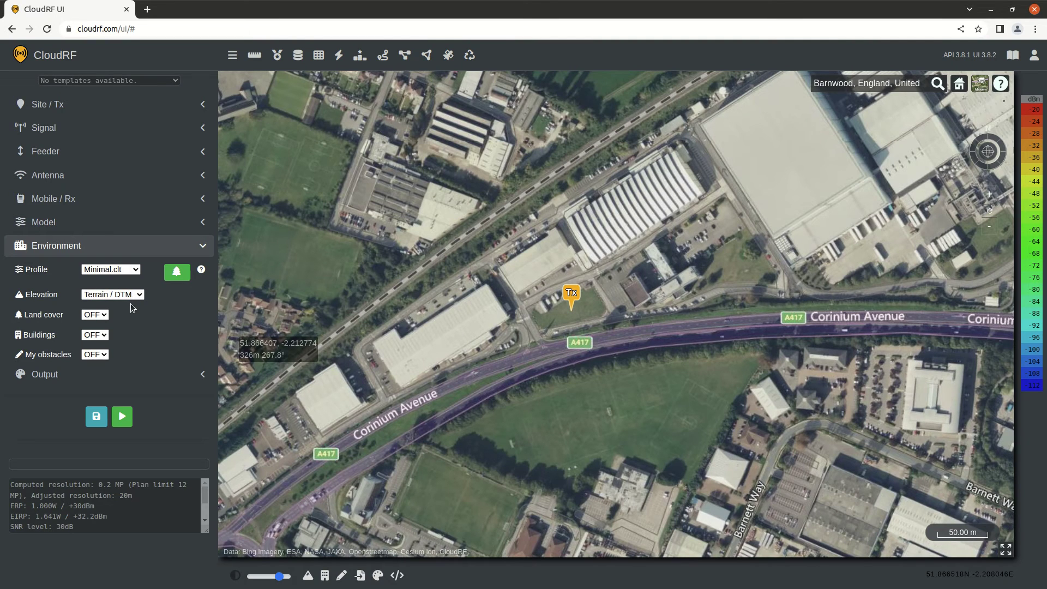
{"action": "left_click", "coordinate": [129, 304]}
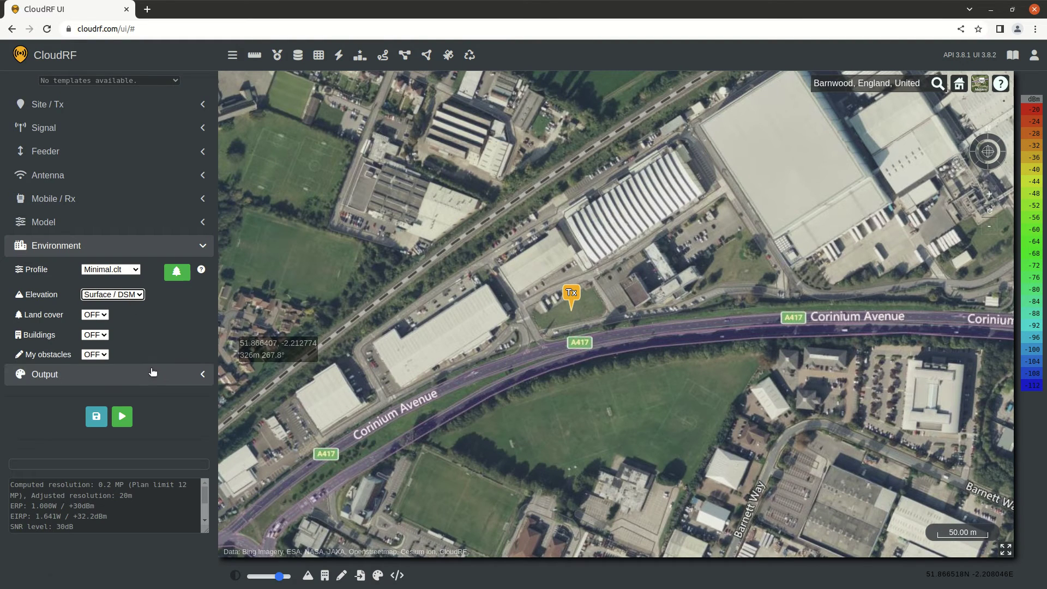
{"action": "left_click", "coordinate": [167, 257]}
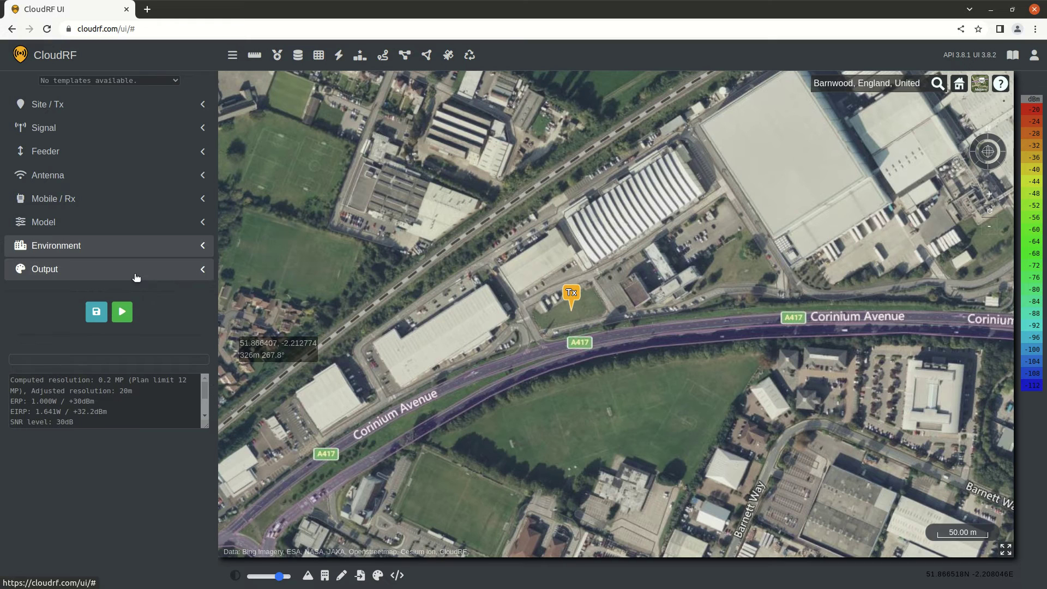
- Set the output resolution to 5m / 16ft and the radius to 2 km, and check the computed resolution
{"action": "left_click", "coordinate": [136, 270]}
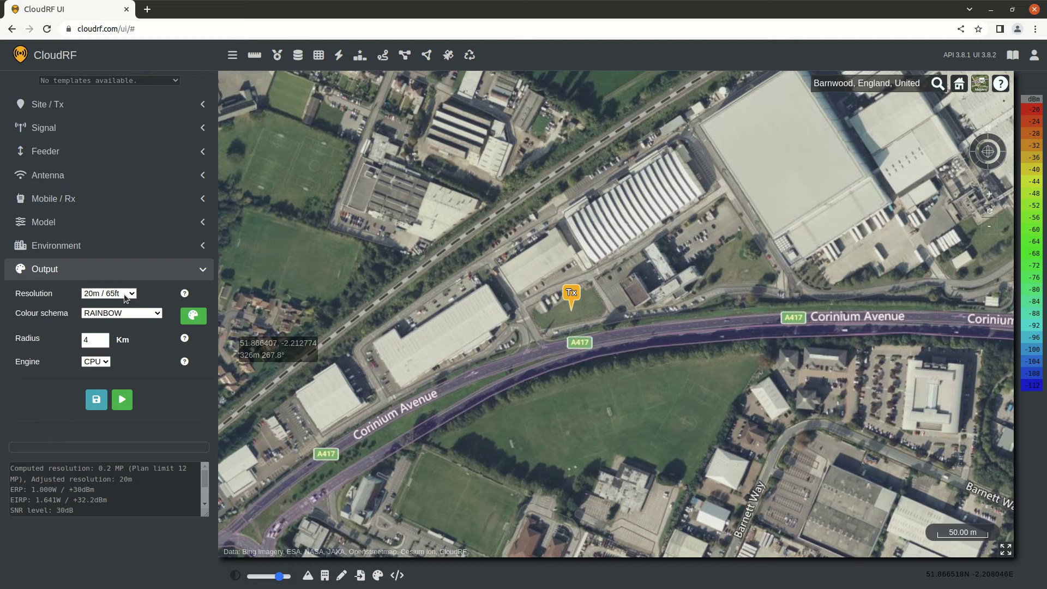
{"action": "left_click", "coordinate": [123, 293]}
{"action": "left_click", "coordinate": [113, 334]}
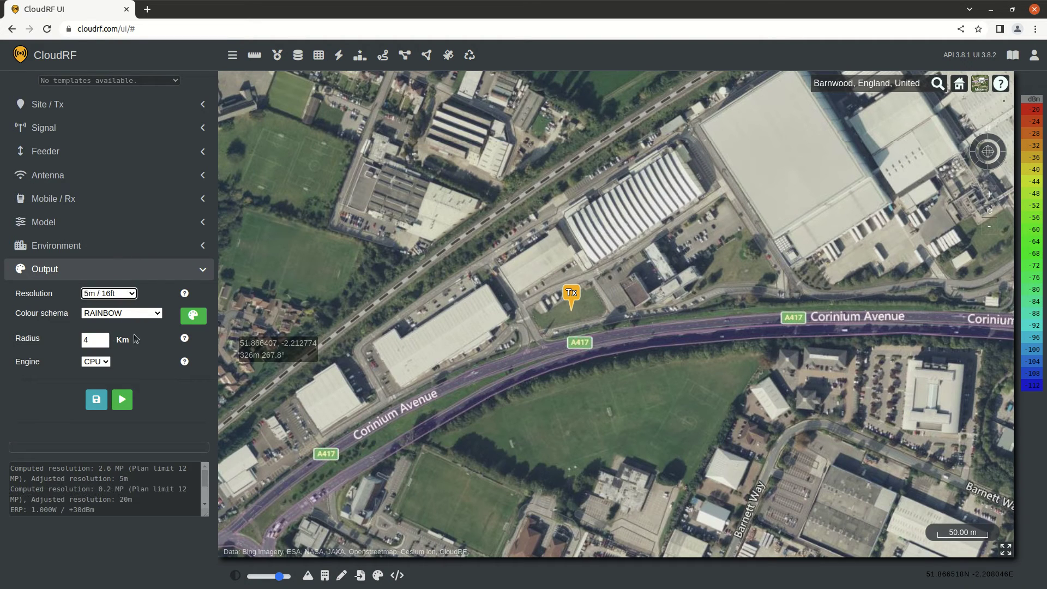
{"action": "double_click", "coordinate": [86, 340]}
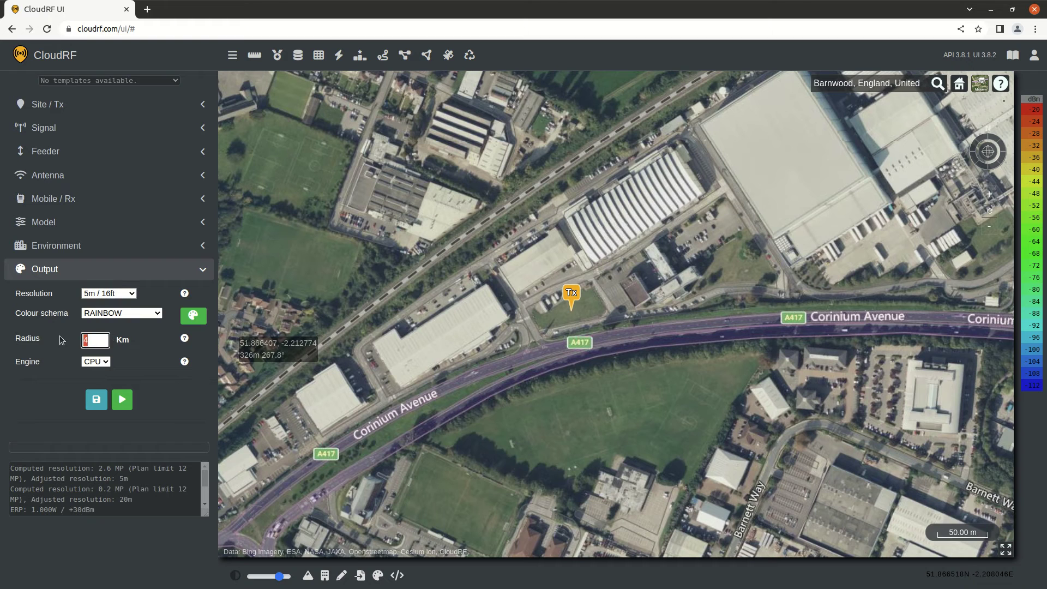
{"action": "left_click", "coordinate": [132, 358]}
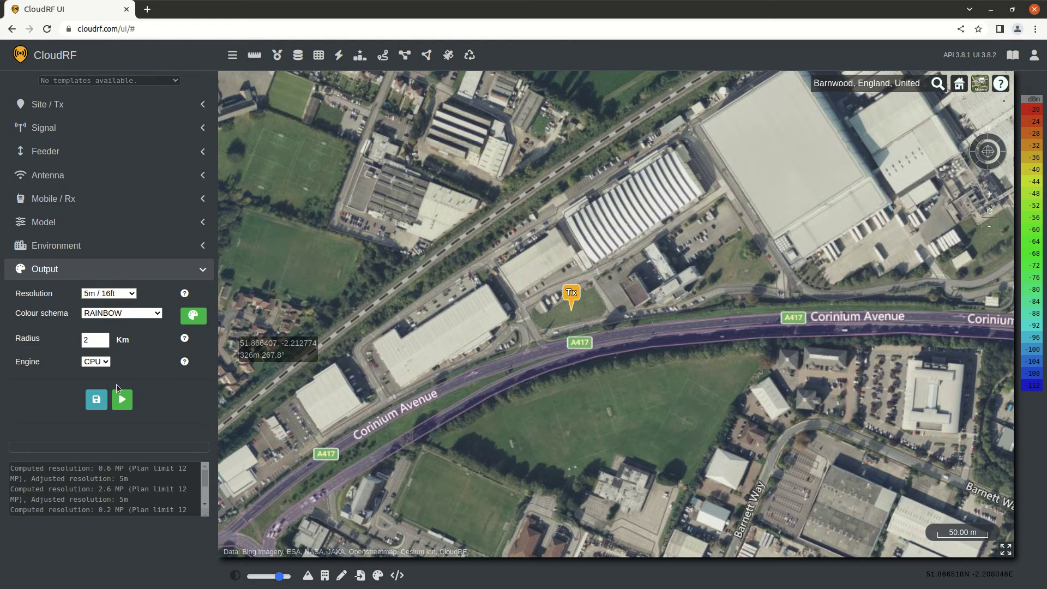
{"action": "left_click_drag", "start_coordinate": [98, 469], "coordinate": [124, 468]}
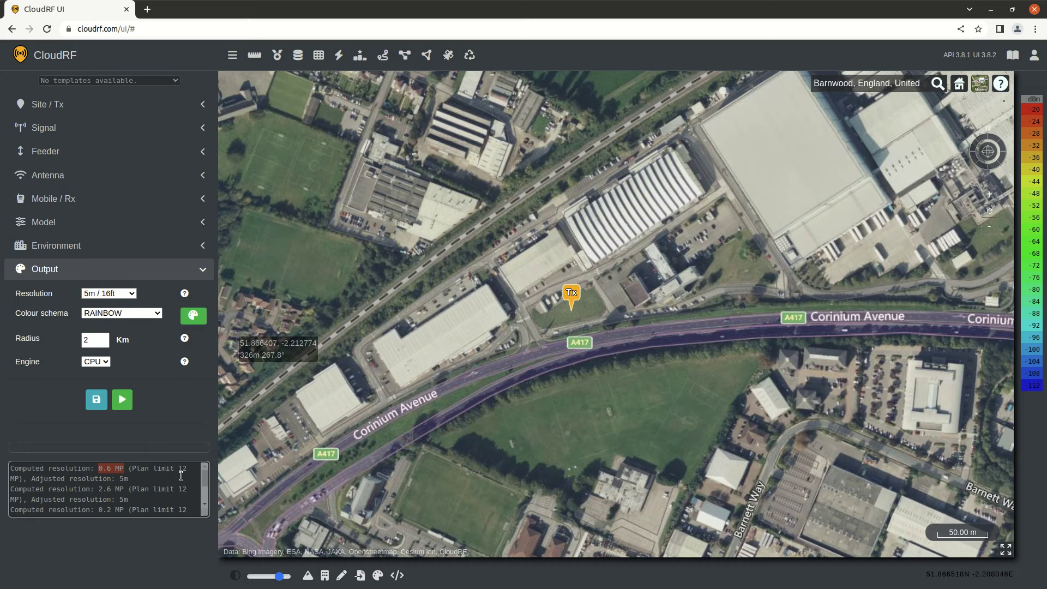
{"action": "left_click", "coordinate": [160, 414]}
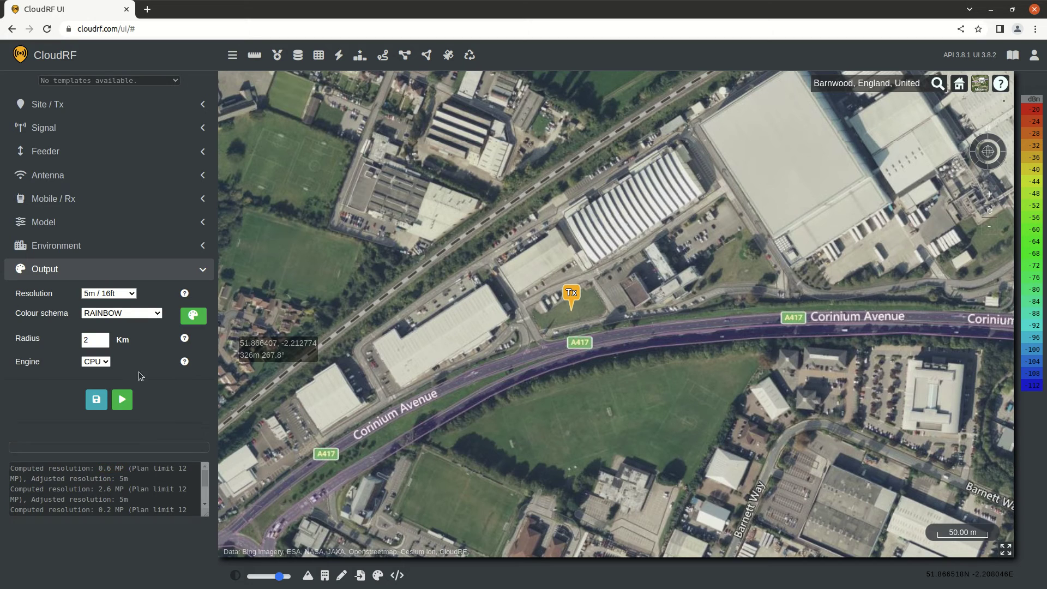
- Run the coverage calculation for the site and examine the resulting signal heatmap around the transmitter and the wider Barnwood area
{"action": "left_click", "coordinate": [124, 400]}
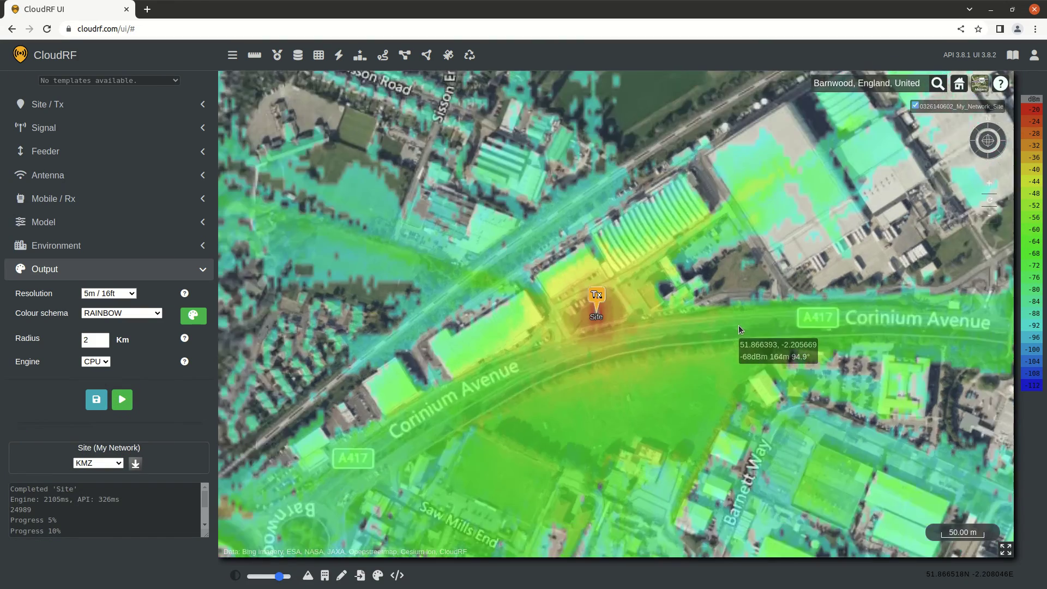
{"action": "scroll", "coordinate": [739, 328], "scroll_direction": "down", "scroll_amount": 3}
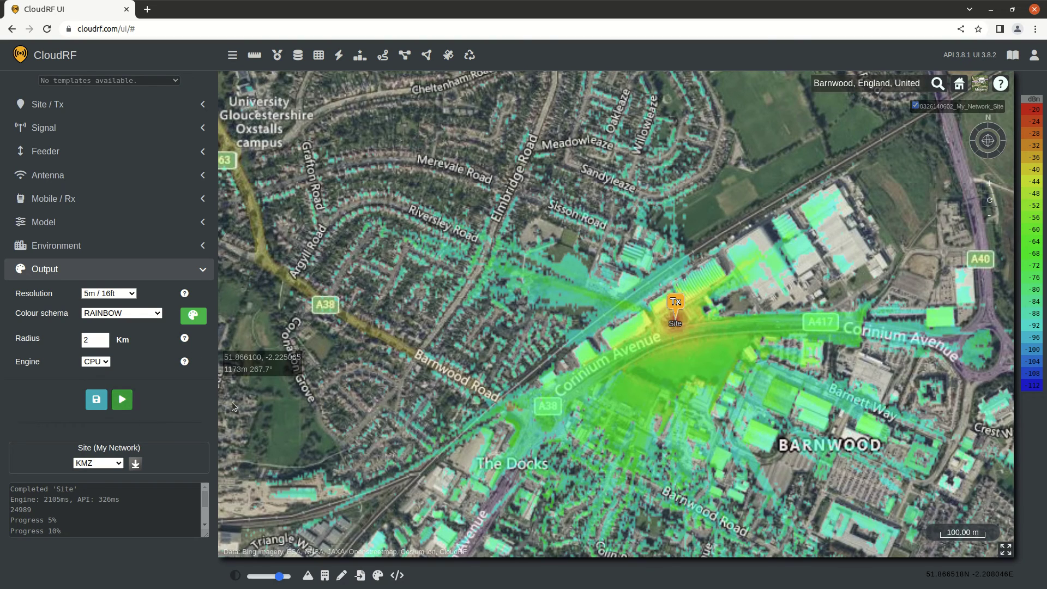
{"action": "mouse_move", "coordinate": [759, 397]}
{"action": "left_mouse_down"}
{"action": "mouse_move", "coordinate": [695, 392]}
{"action": "mouse_move", "coordinate": [627, 365]}
{"action": "left_mouse_up"}
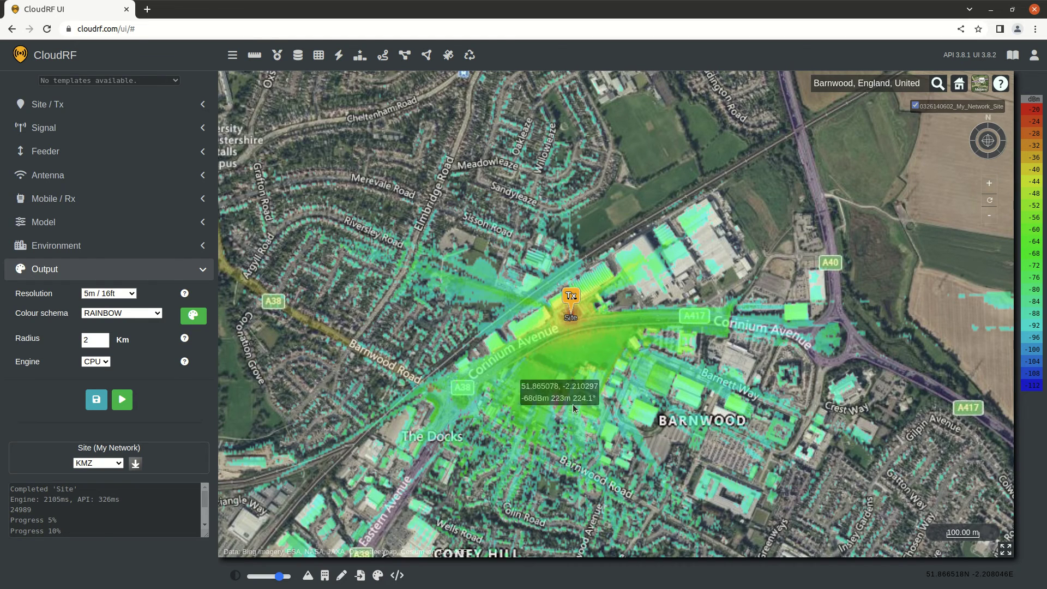
{"action": "scroll", "coordinate": [645, 408], "scroll_direction": "down", "scroll_amount": 1}
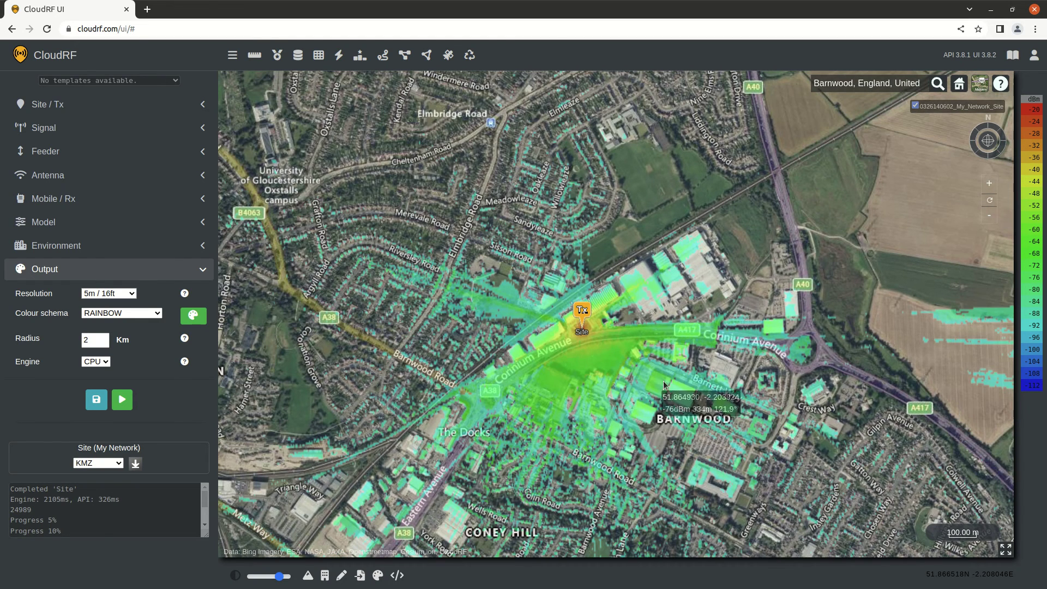
{"action": "left_click_drag", "start_coordinate": [663, 380], "coordinate": [630, 379]}
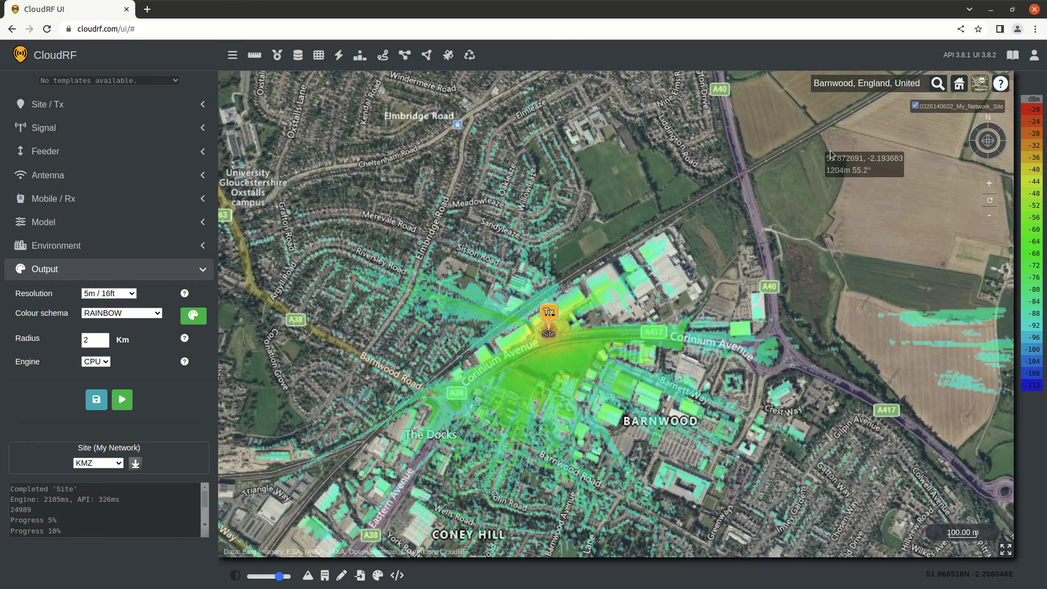
{"action": "scroll", "coordinate": [566, 333], "scroll_direction": "up", "scroll_amount": 2}
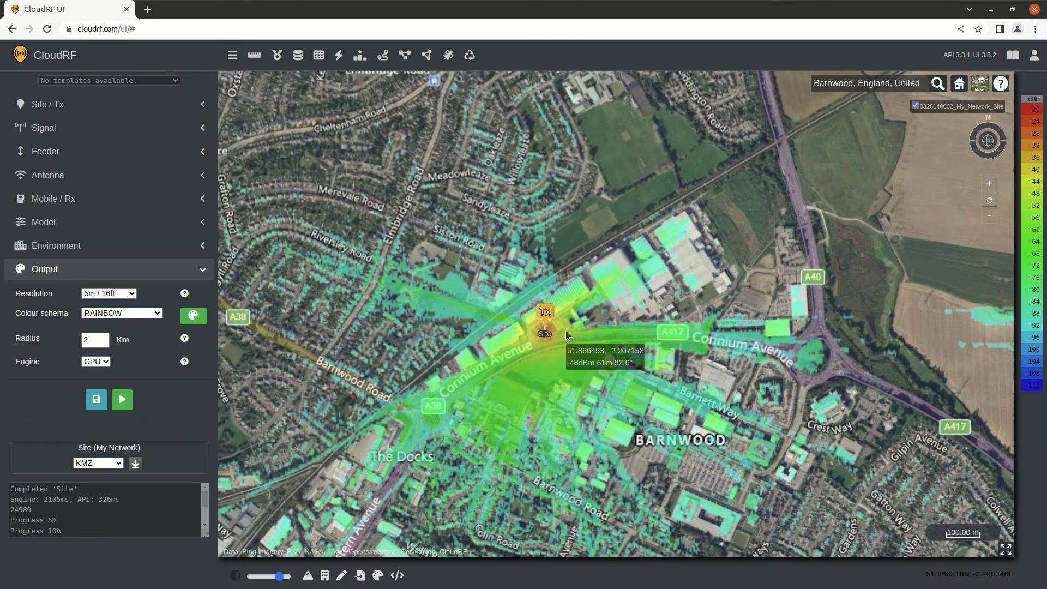
{"action": "scroll", "coordinate": [566, 333], "scroll_direction": "up", "scroll_amount": 1}
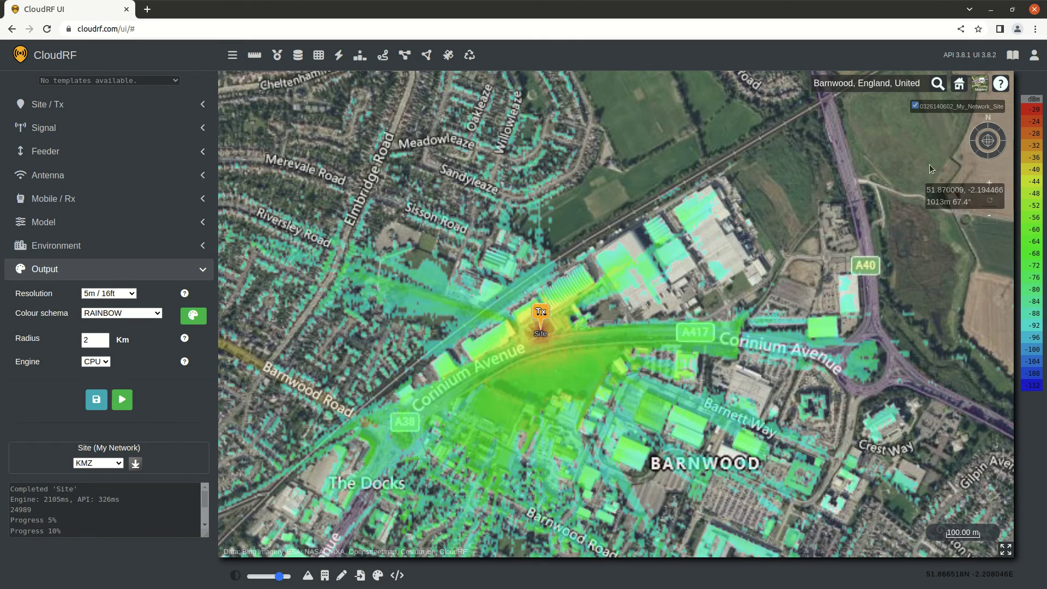
- Hide and show the My_Network_Site coverage layer twice to compare it with the underlying imagery
{"action": "left_click", "coordinate": [914, 107]}
{"action": "left_click", "coordinate": [914, 107]}
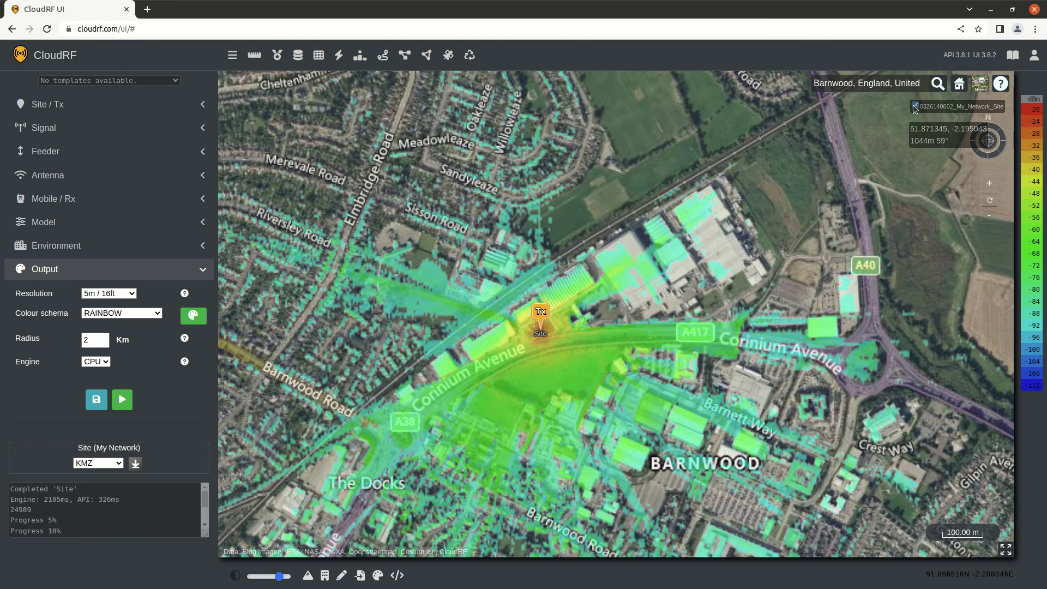
{"action": "left_click", "coordinate": [914, 107]}
{"action": "left_click", "coordinate": [914, 106]}
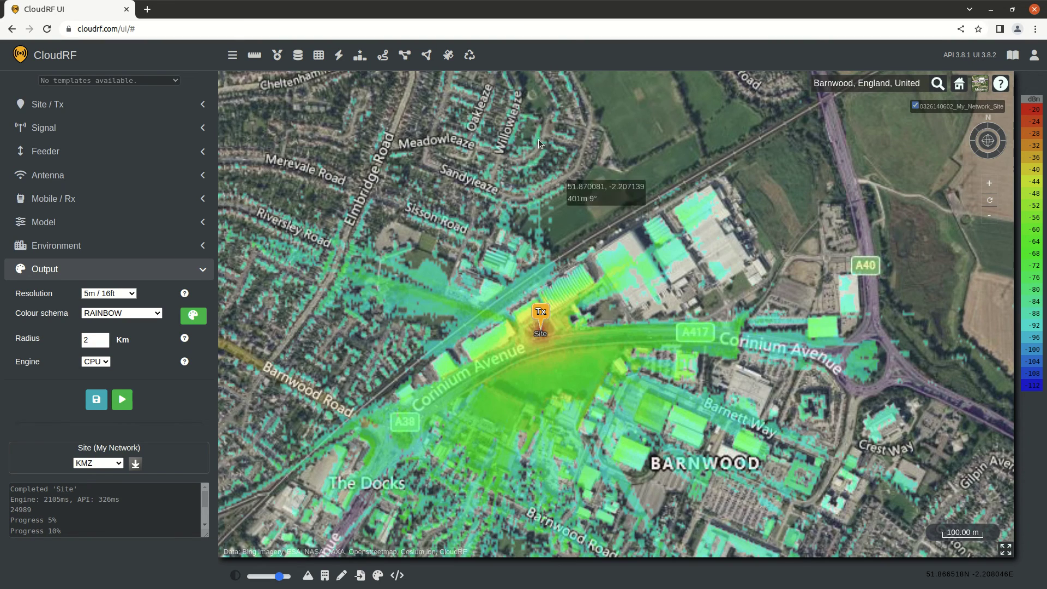
{"action": "left_click", "coordinate": [468, 56]}
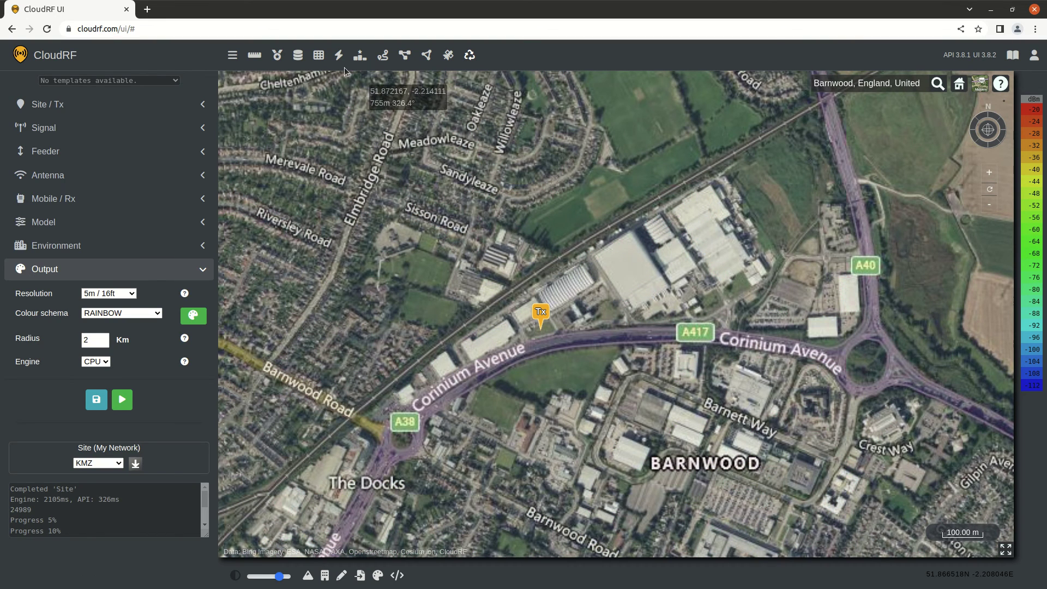
{"action": "left_click", "coordinate": [299, 57]}
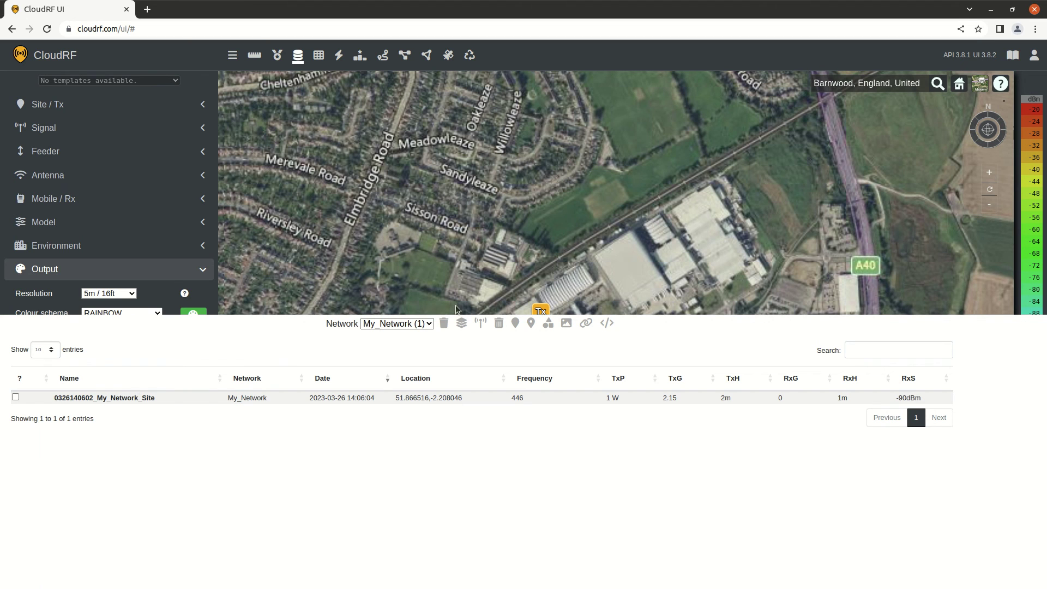
{"action": "left_click", "coordinate": [131, 397]}
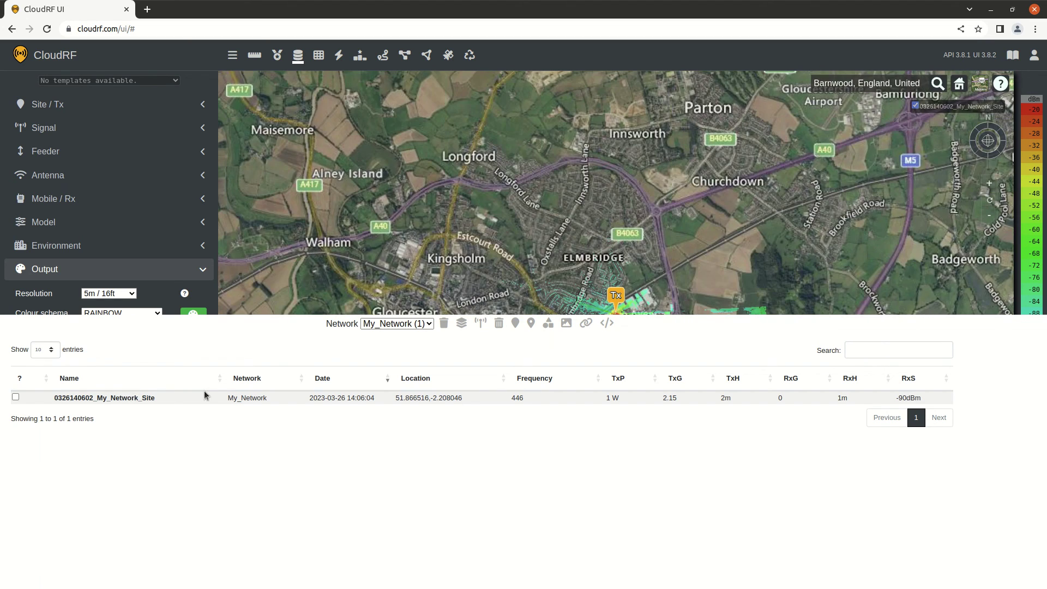
{"action": "left_click", "coordinate": [298, 55]}
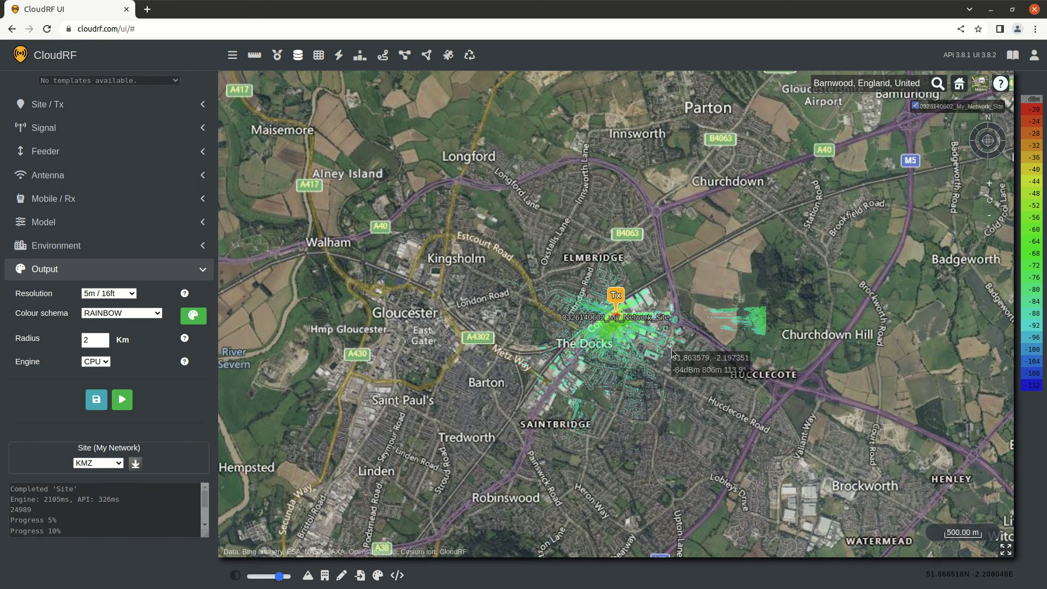